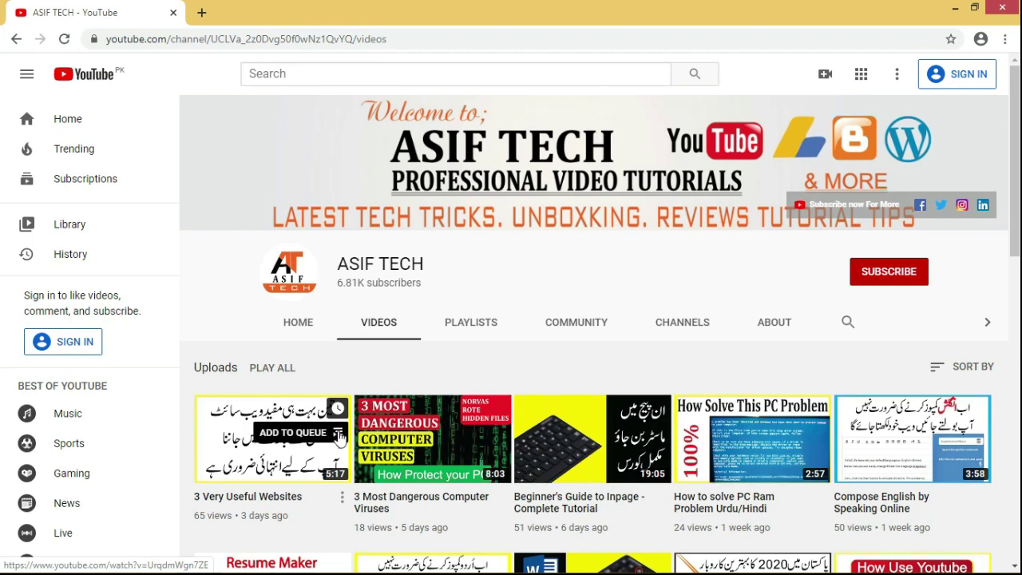
Step: Switch to PowerUrdu and create a new one-page A4 portrait document with right-to-left direction
{"action": "key", "text": "alt+Tab"}
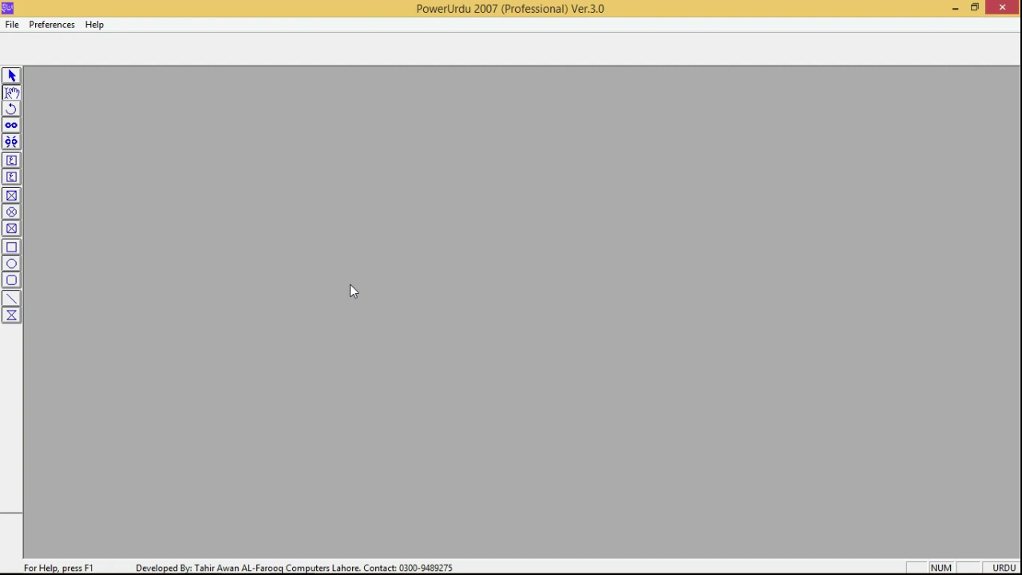
{"action": "left_click", "coordinate": [12, 24]}
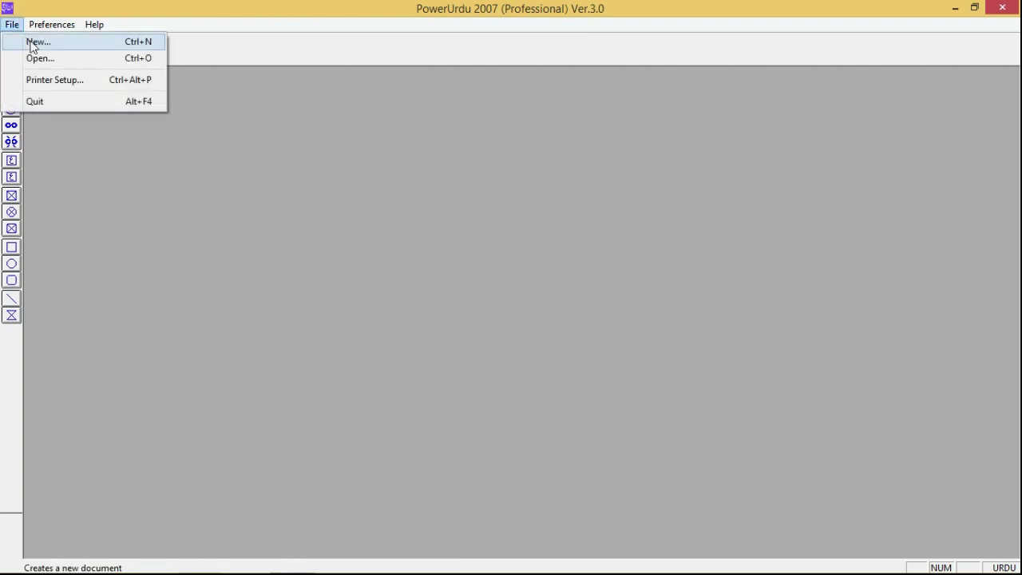
{"action": "left_click", "coordinate": [36, 41]}
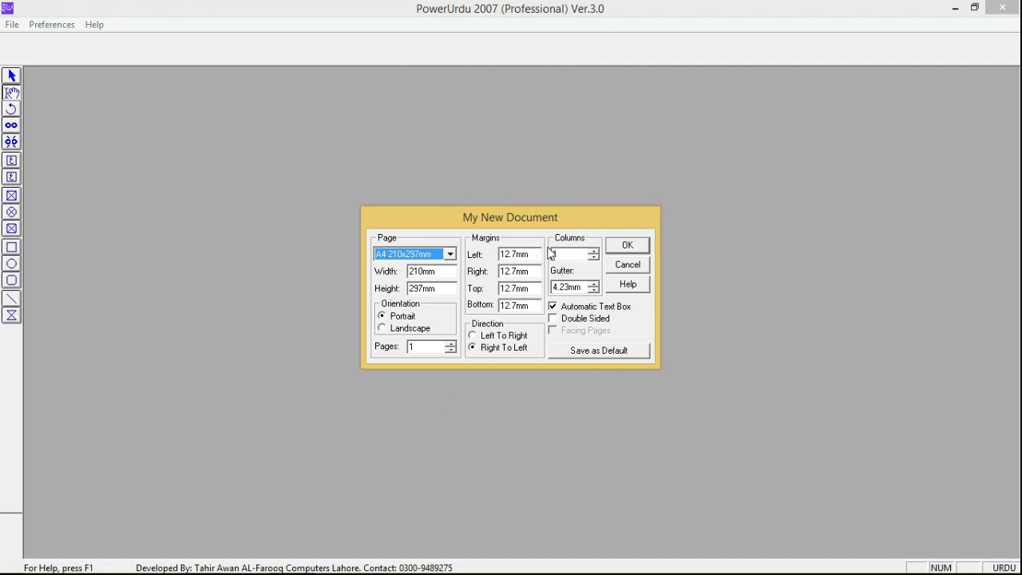
{"action": "left_click", "coordinate": [627, 245]}
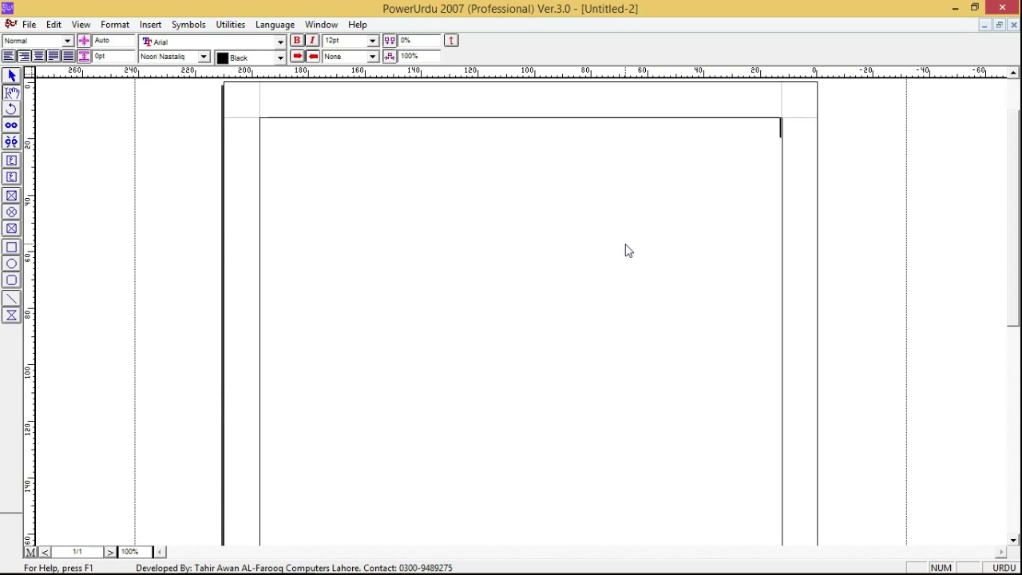
Step: Set the document's general measurement unit to Inches
{"action": "key", "text": "ctrl+y"}
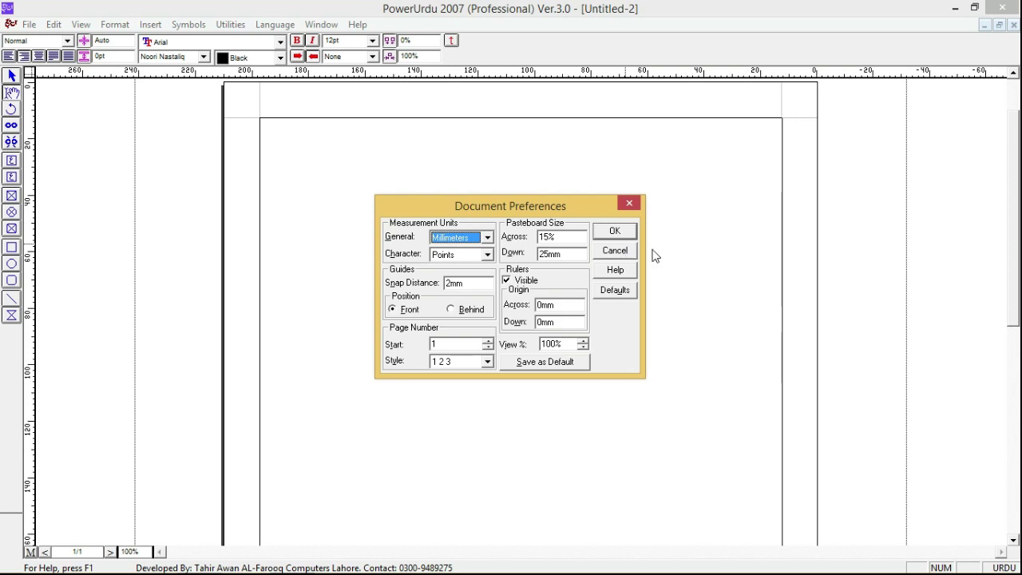
{"action": "left_click", "coordinate": [486, 238]}
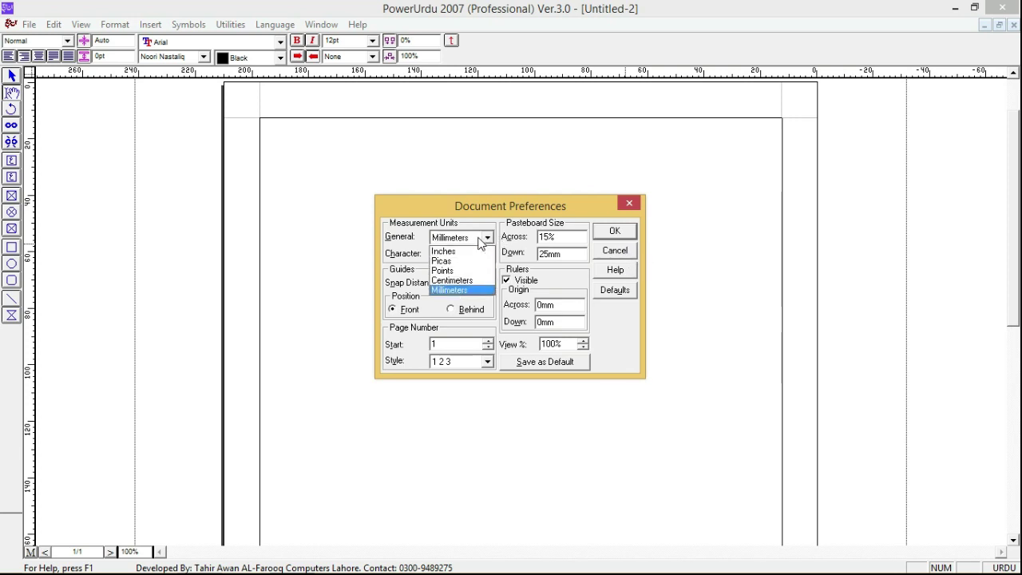
{"action": "left_click", "coordinate": [461, 253]}
{"action": "left_click", "coordinate": [620, 234]}
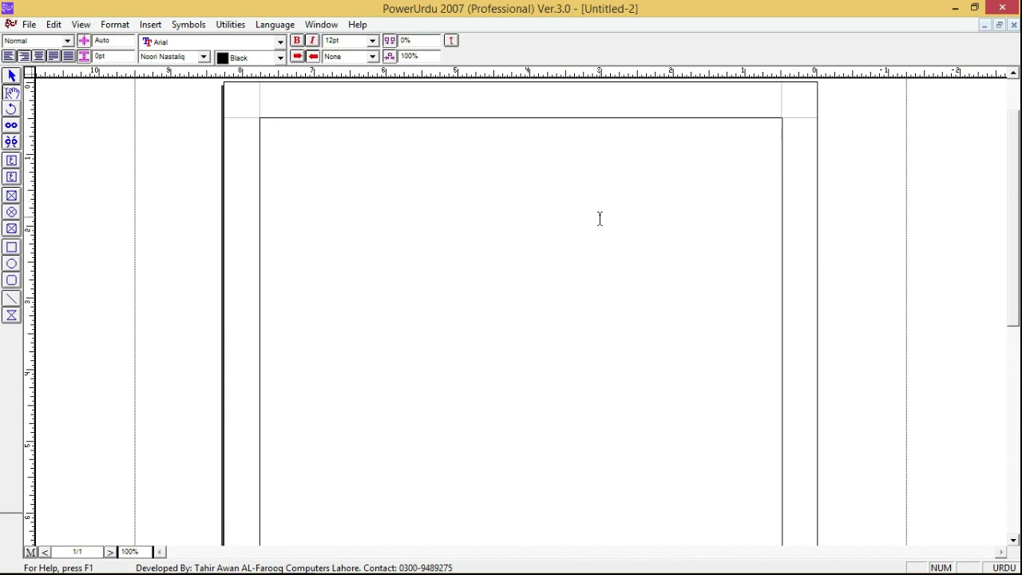
Step: Modify the Normal style sheet to use H as its Control + Shift key equivalent
{"action": "key", "text": "F11"}
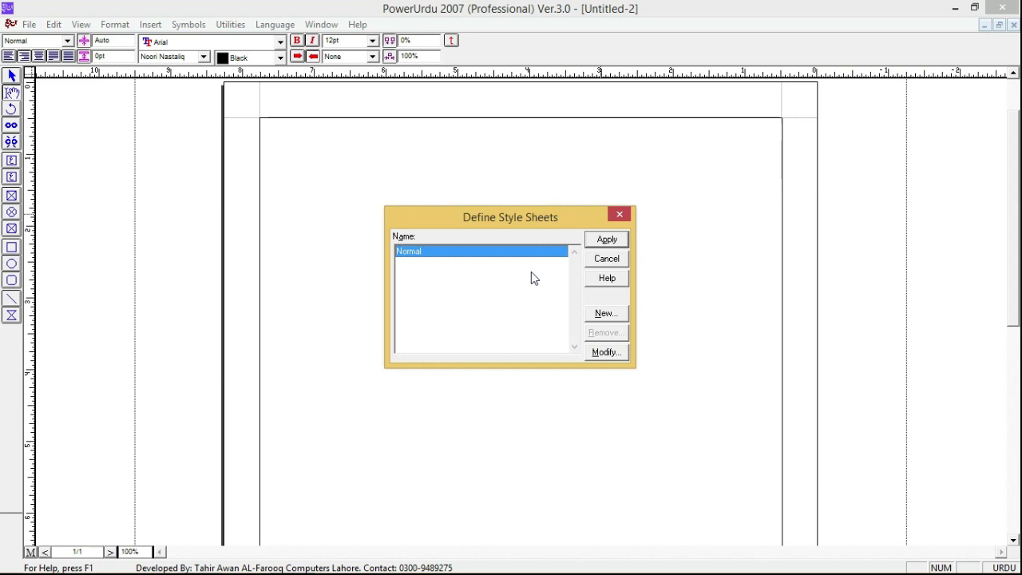
{"action": "left_click", "coordinate": [607, 353]}
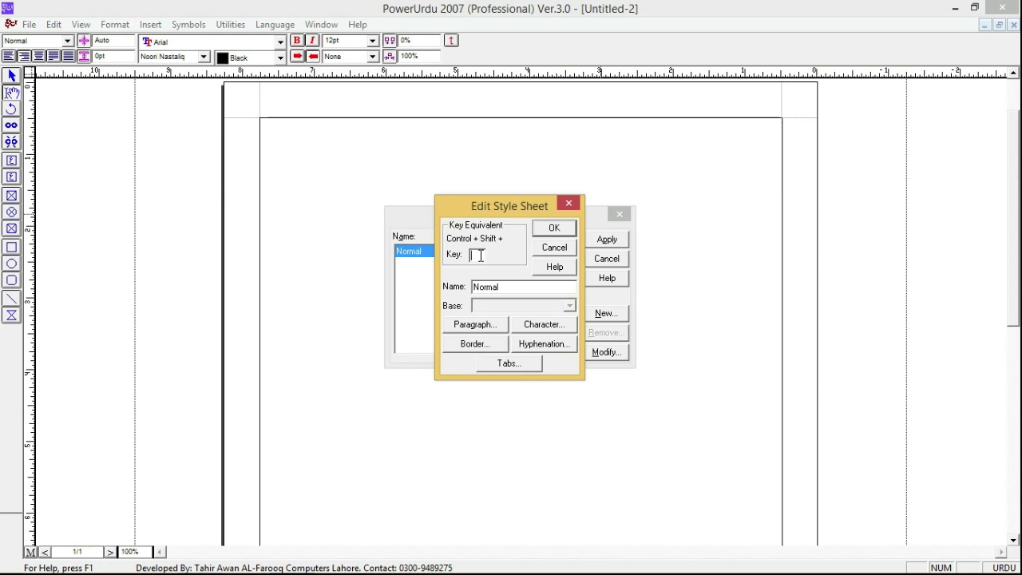
{"action": "type", "text": "h"}
Step: Set the Normal style's paragraph alignment to Centered and its line height to 32
{"action": "left_click", "coordinate": [480, 324]}
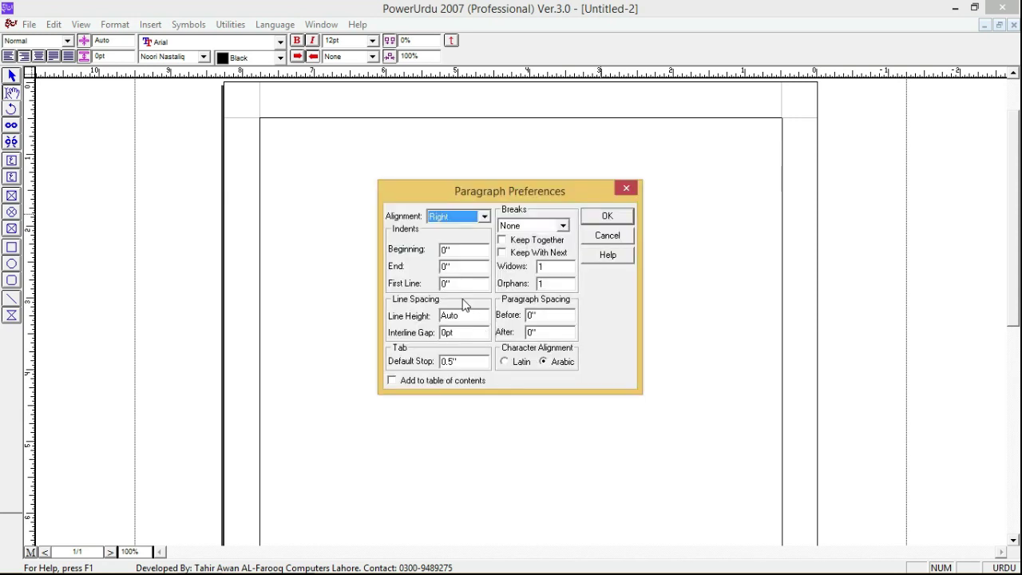
{"action": "left_click", "coordinate": [446, 218]}
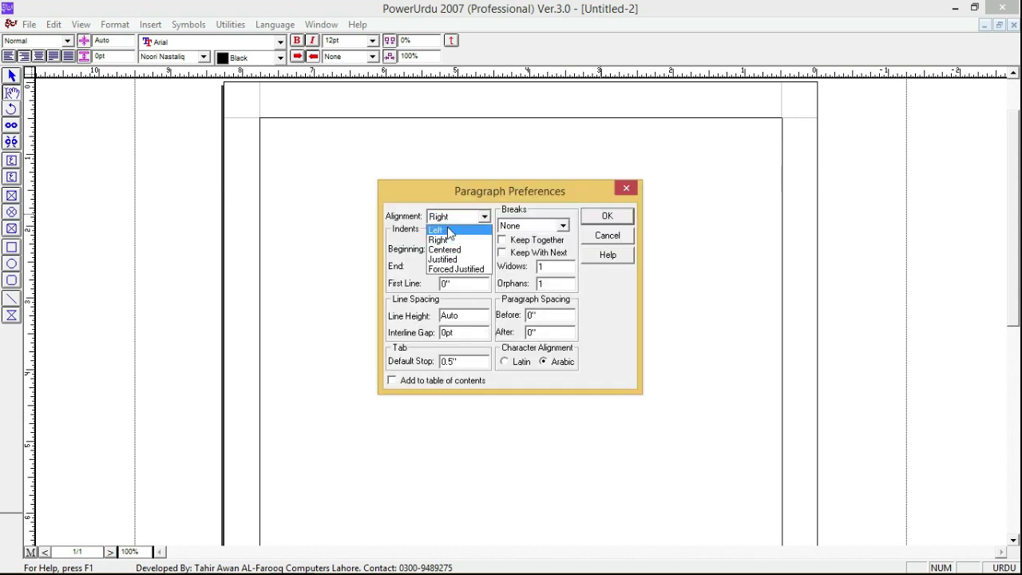
{"action": "left_click", "coordinate": [448, 249]}
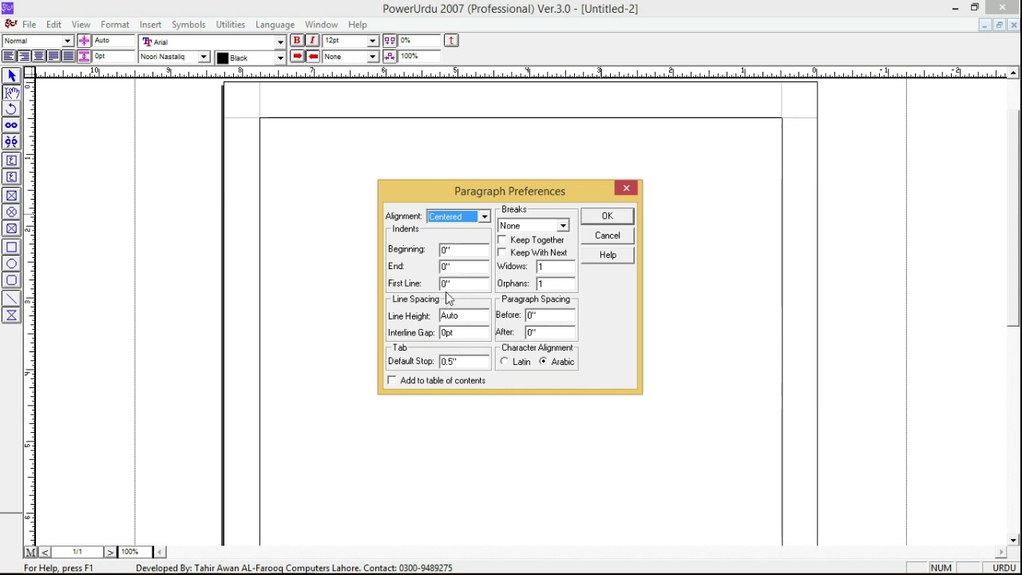
{"action": "left_click_drag", "start_coordinate": [463, 313], "coordinate": [411, 322]}
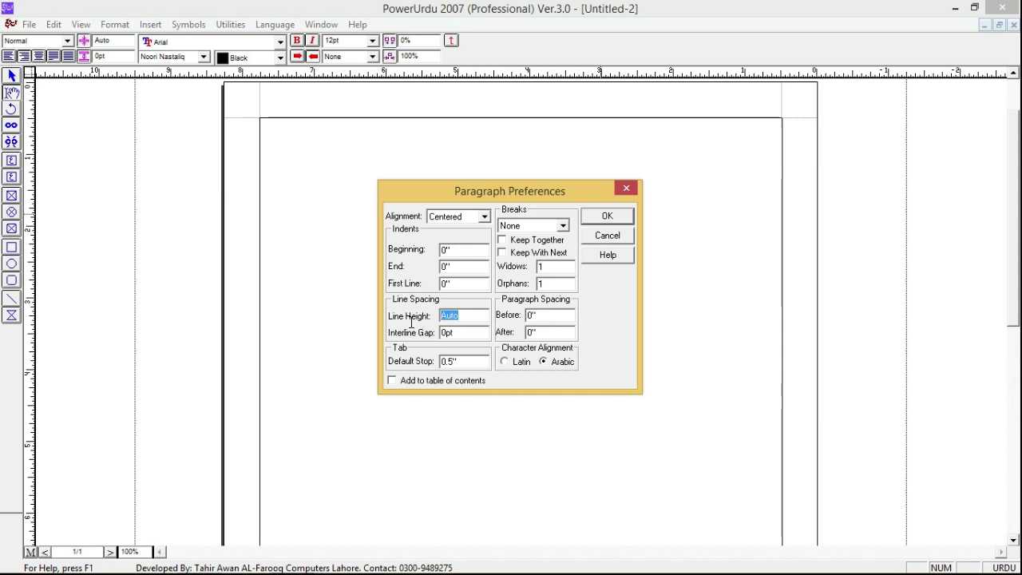
{"action": "type", "text": "32"}
{"action": "key", "text": "Tab"}
{"action": "key", "text": "Tab"}
{"action": "key", "text": "Tab"}
{"action": "key", "text": "Tab"}
{"action": "key", "text": "Tab"}
{"action": "key", "text": "Tab"}
{"action": "key", "text": "Tab"}
{"action": "key", "text": "Tab"}
{"action": "left_click", "coordinate": [607, 216]}
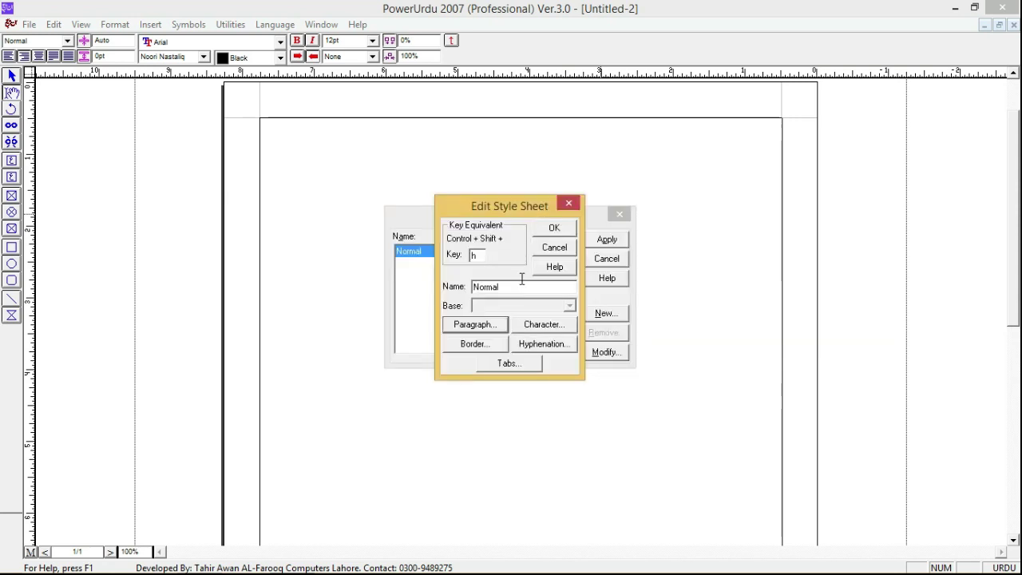
Step: Set the Normal style's characters to 25 pt bold and save the style sheet changes
{"action": "left_click", "coordinate": [542, 325]}
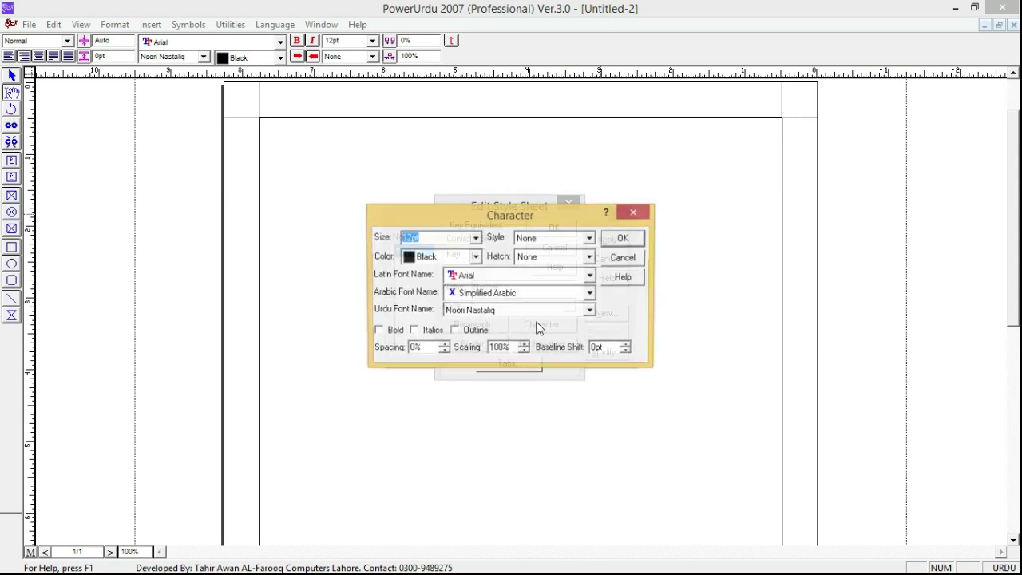
{"action": "left_click", "coordinate": [413, 238]}
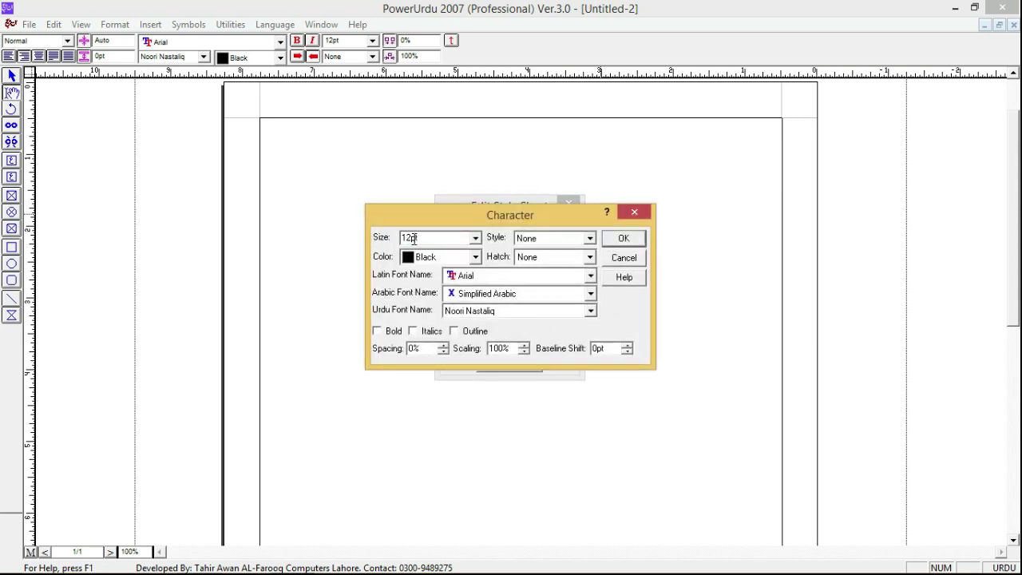
{"action": "left_click_drag", "start_coordinate": [414, 238], "coordinate": [392, 243]}
{"action": "type", "text": "25"}
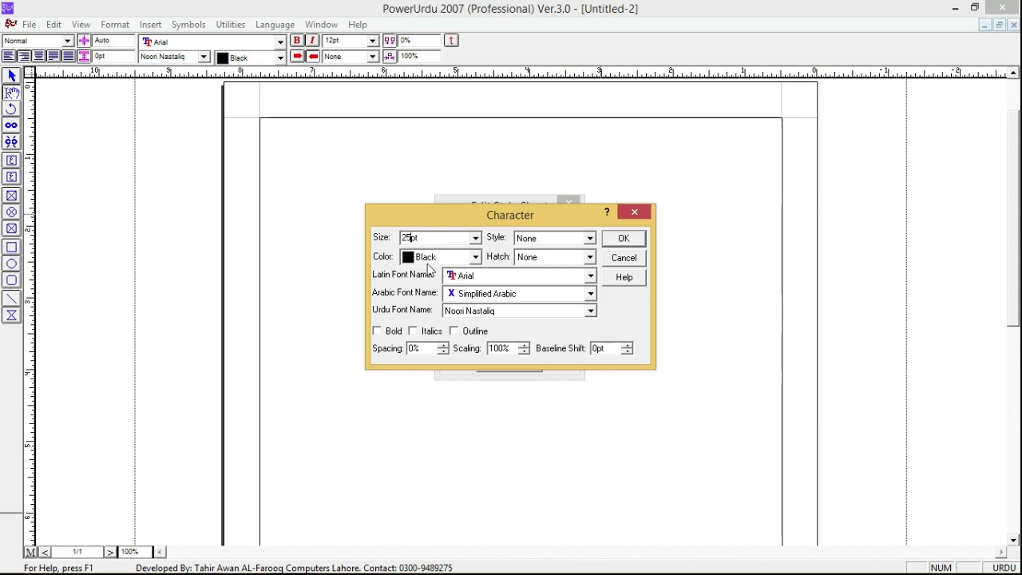
{"action": "left_click", "coordinate": [377, 330]}
{"action": "left_click", "coordinate": [624, 238]}
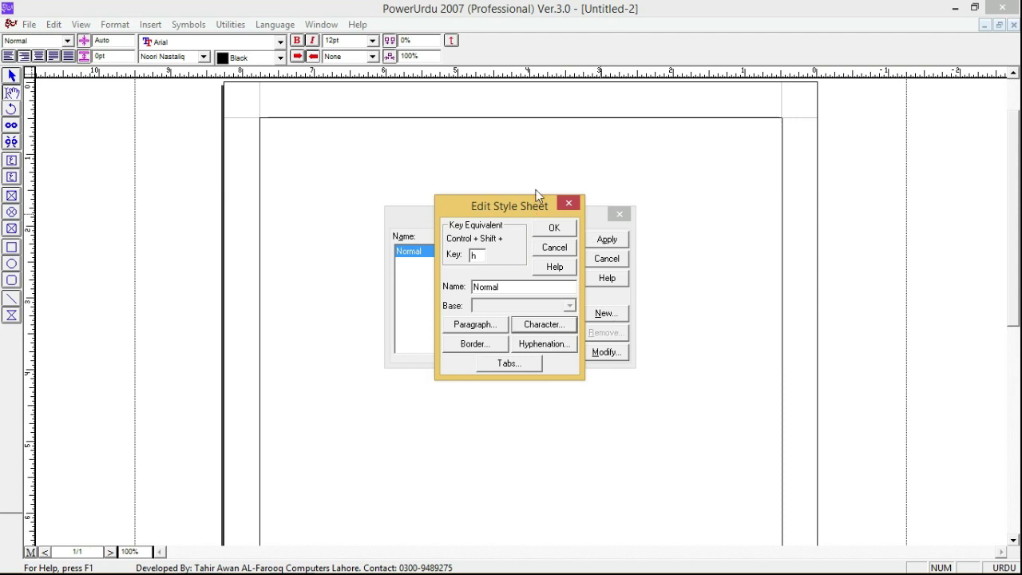
{"action": "left_click", "coordinate": [559, 232]}
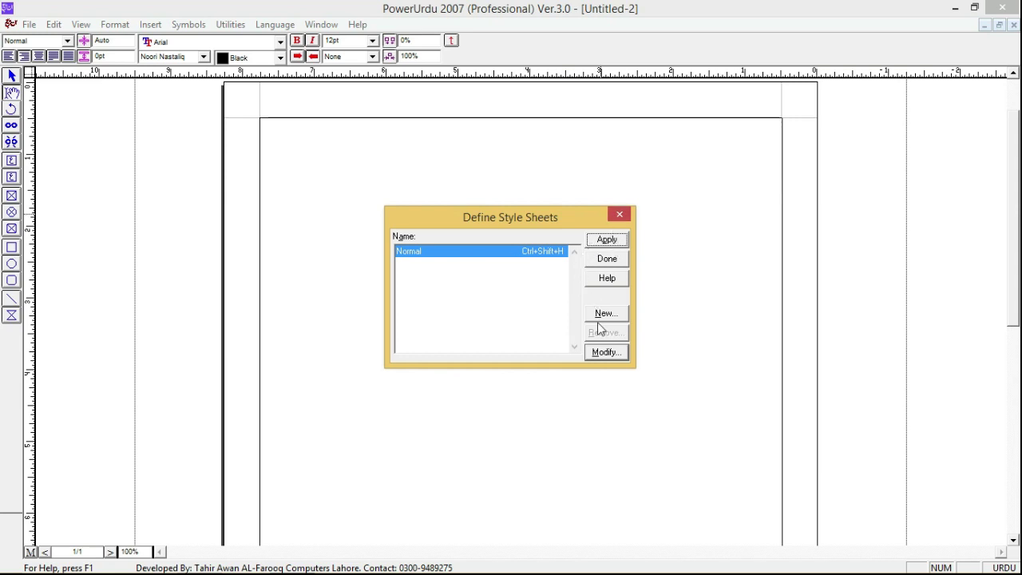
{"action": "left_click", "coordinate": [621, 214]}
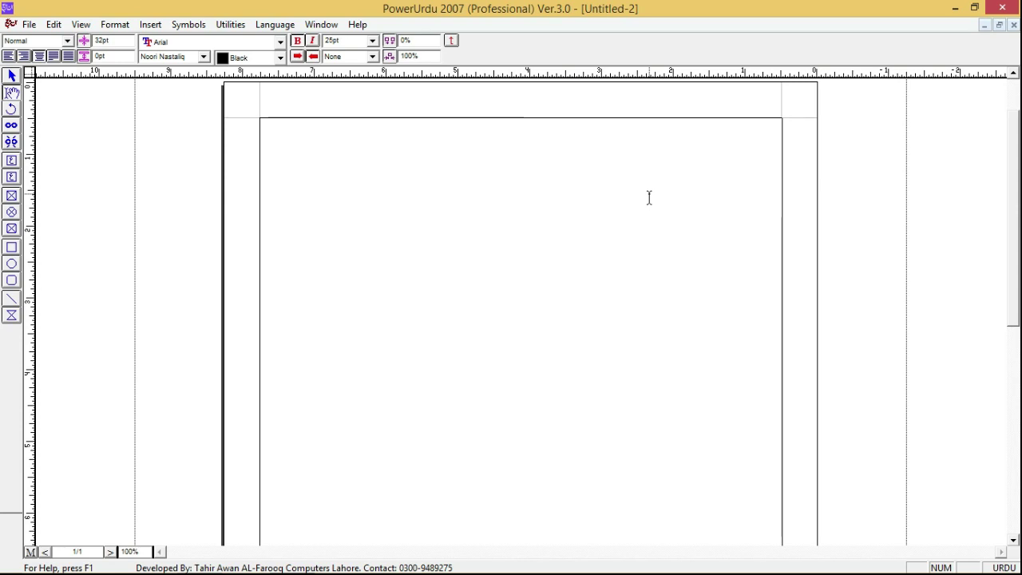
Step: Enter the Urdu heading "قائدے اعظم محمد علی جناح ہمارے بانی ہیں" on the page's first line
{"action": "type", "text": "قائدےاعظ"}
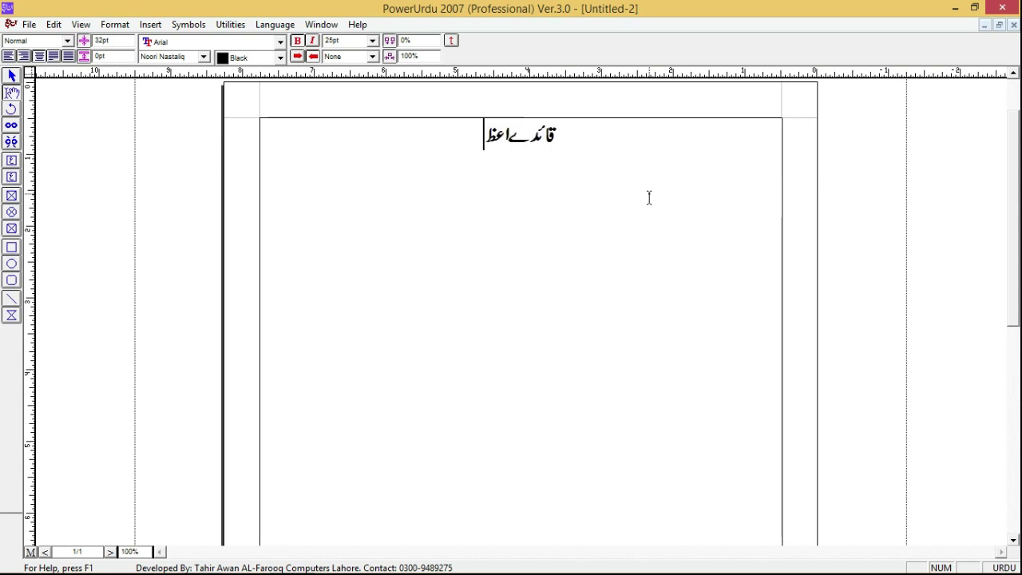
{"action": "type", "text": "ممحمدعلی"}
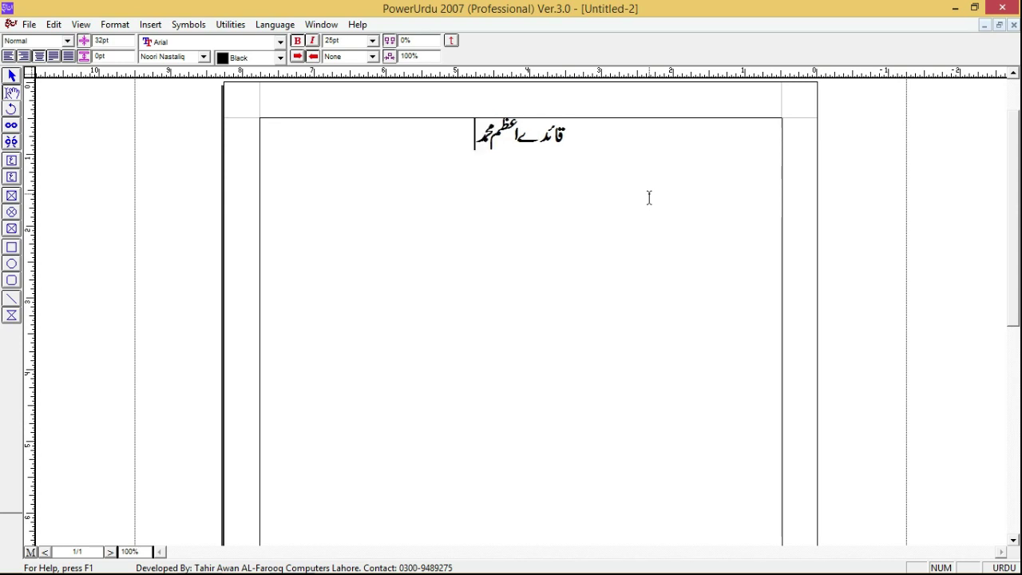
{"action": "type", "text": " جناح"}
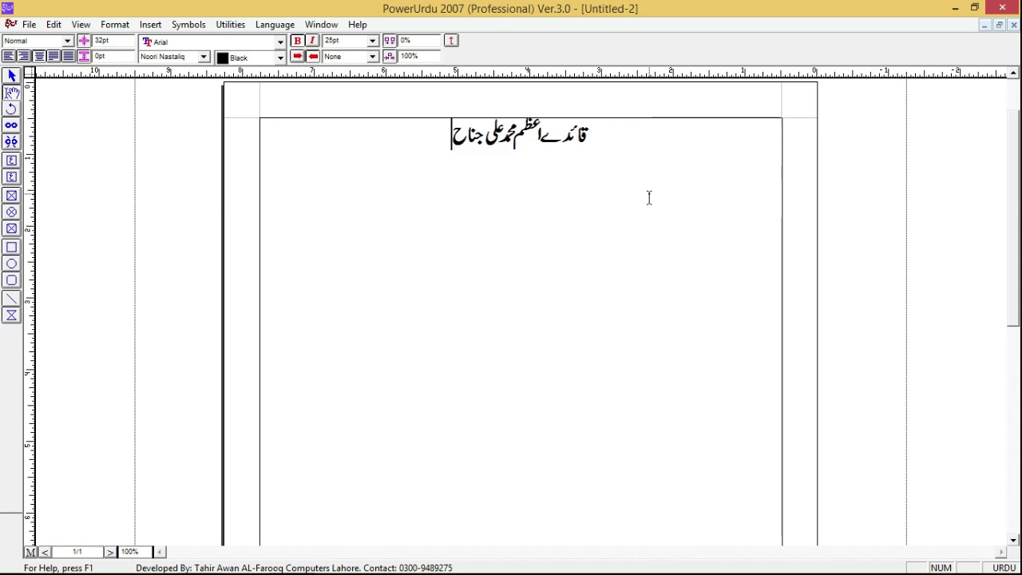
{"action": "type", "text": "ہماے"}
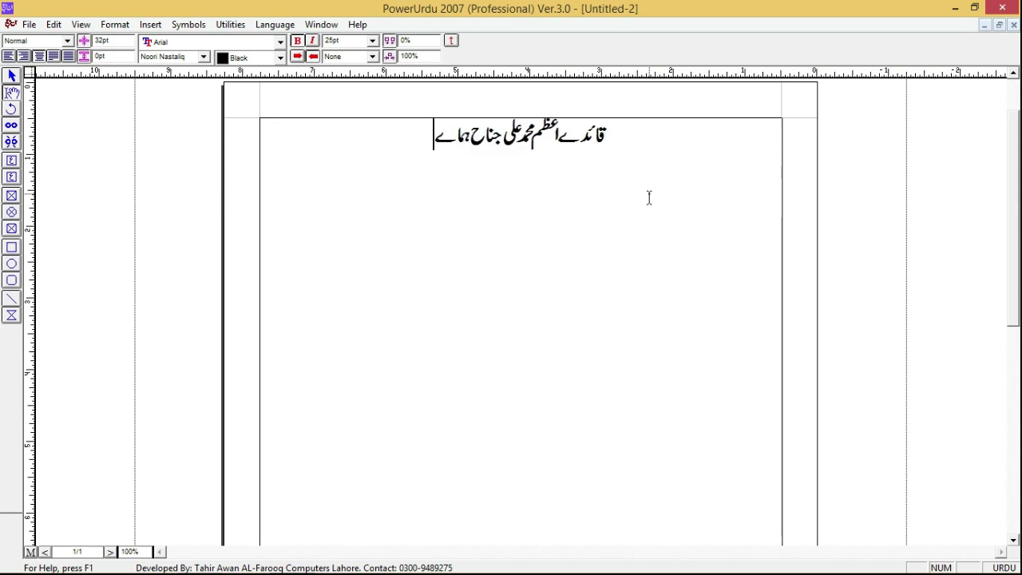
{"action": "key", "text": "BackSpace"}
{"action": "type", "text": "رے بانی ہیں"}
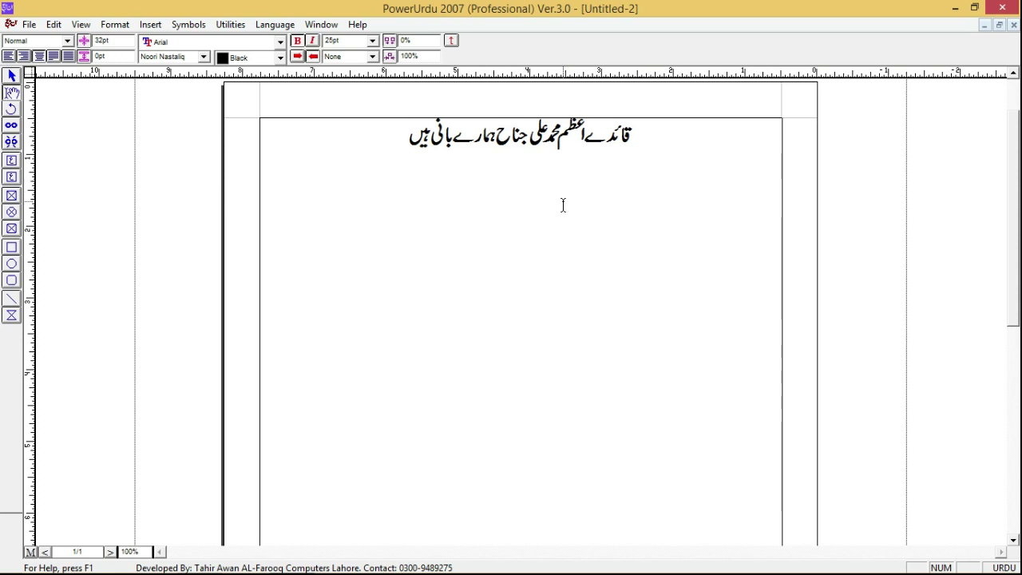
Step: Insert an empty line above the heading and place the text cursor in it
{"action": "key", "text": "Home"}
{"action": "key", "text": "Return"}
{"action": "key", "text": "Up"}
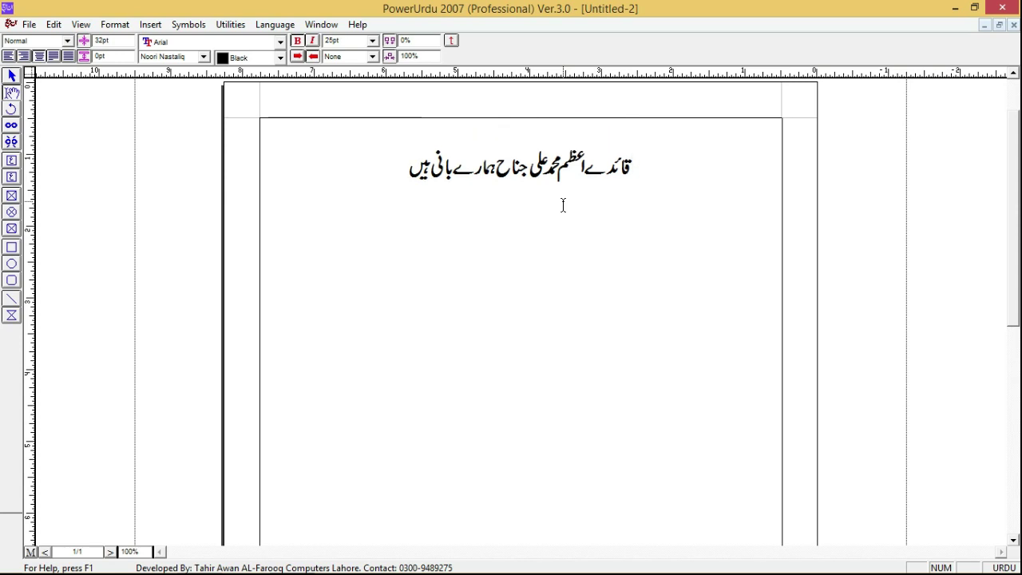
Step: Set the line height of the empty line above the heading to 1 pt
{"action": "key", "text": "Tab"}
{"action": "key", "text": "Tab"}
{"action": "key", "text": "Tab"}
{"action": "key", "text": "Tab"}
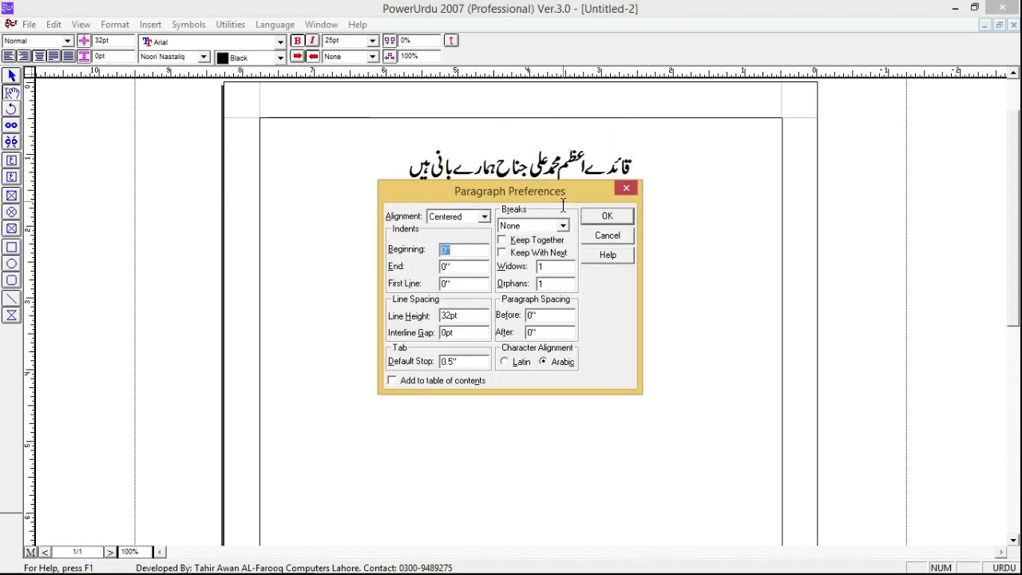
{"action": "type", "text": "1"}
{"action": "key", "text": "Return"}
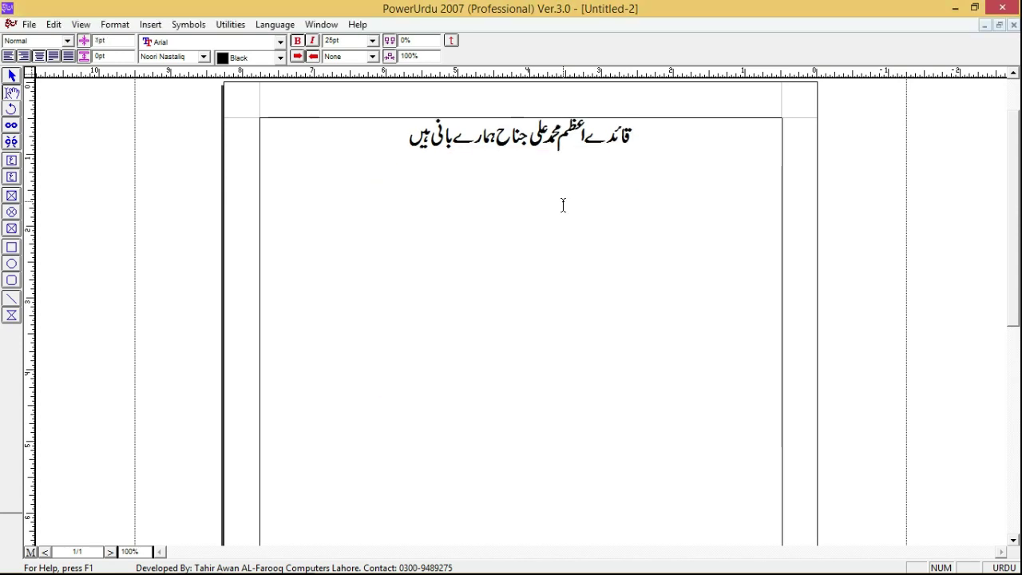
Step: Set the line height of the empty line above the heading to 5 pt
{"action": "key", "text": "ctrl+f"}
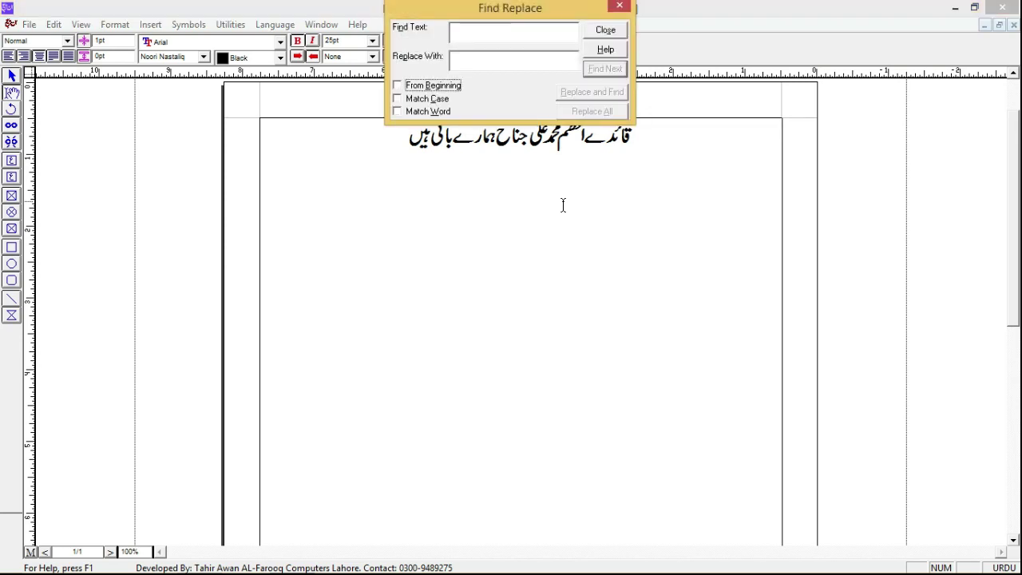
{"action": "left_click", "coordinate": [619, 7]}
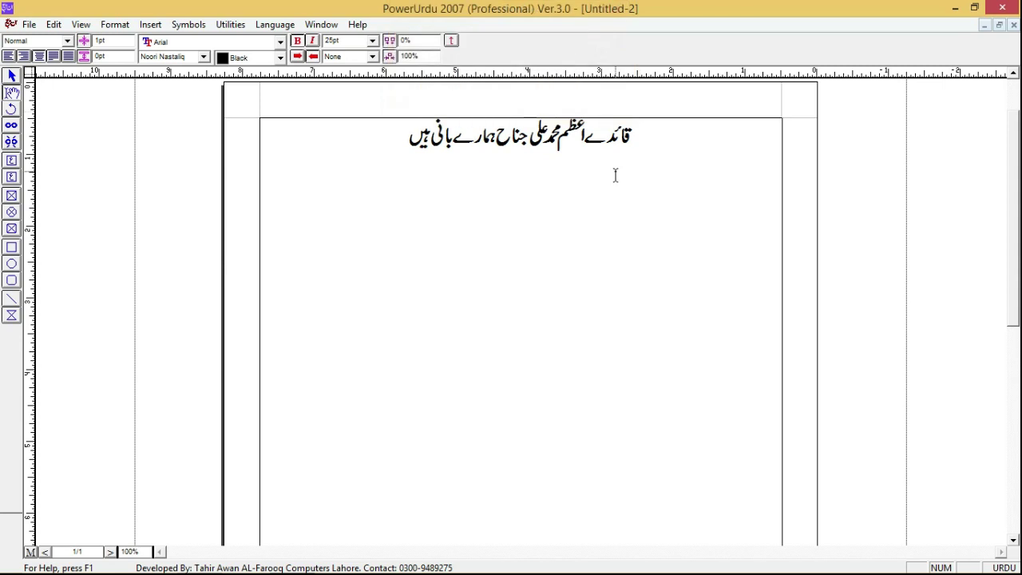
{"action": "key", "text": "ctrl+g"}
{"action": "key", "text": "Tab"}
{"action": "key", "text": "Tab"}
{"action": "key", "text": "Tab"}
{"action": "key", "text": "Tab"}
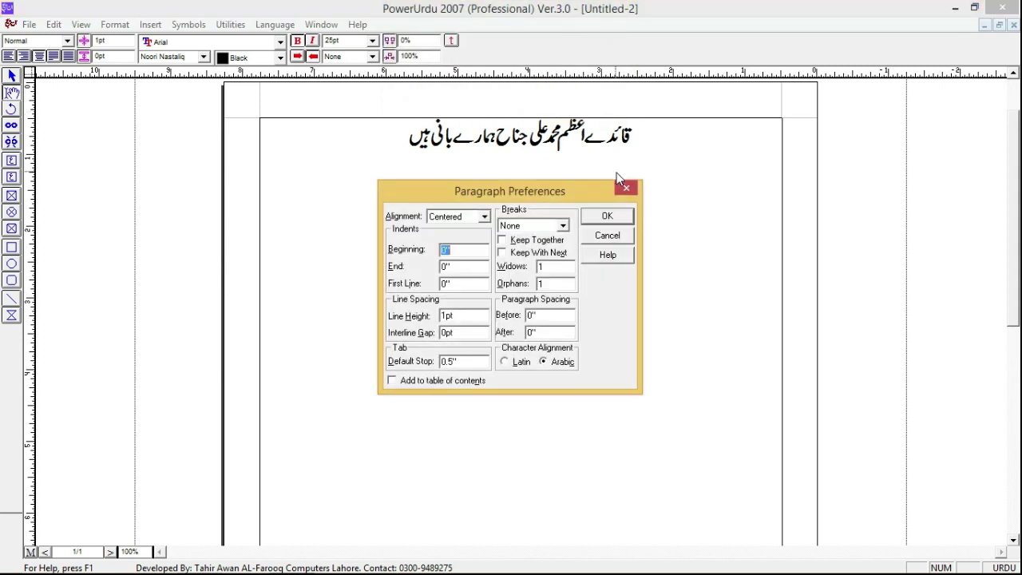
{"action": "type", "text": "3"}
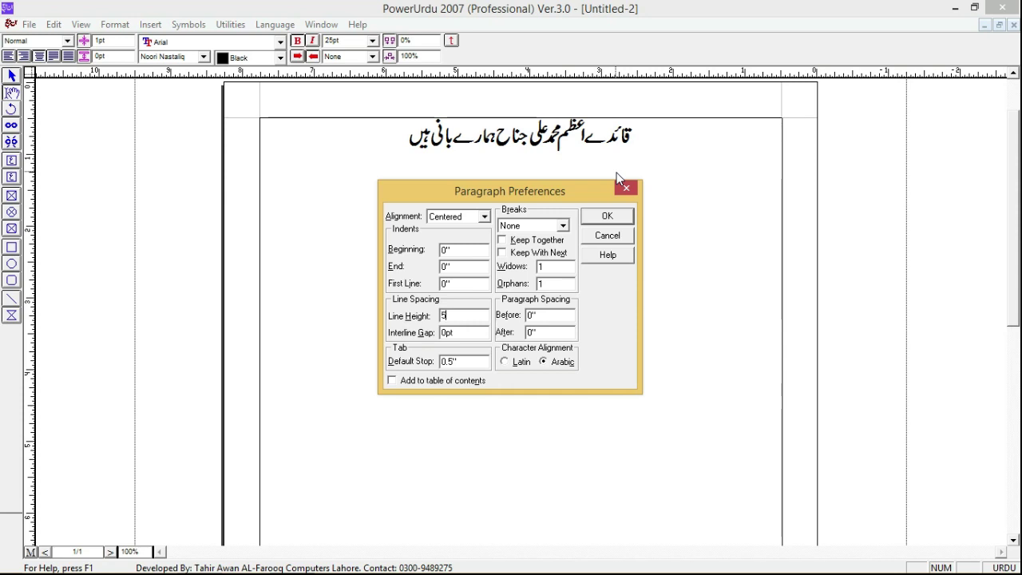
{"action": "key", "text": "Return"}
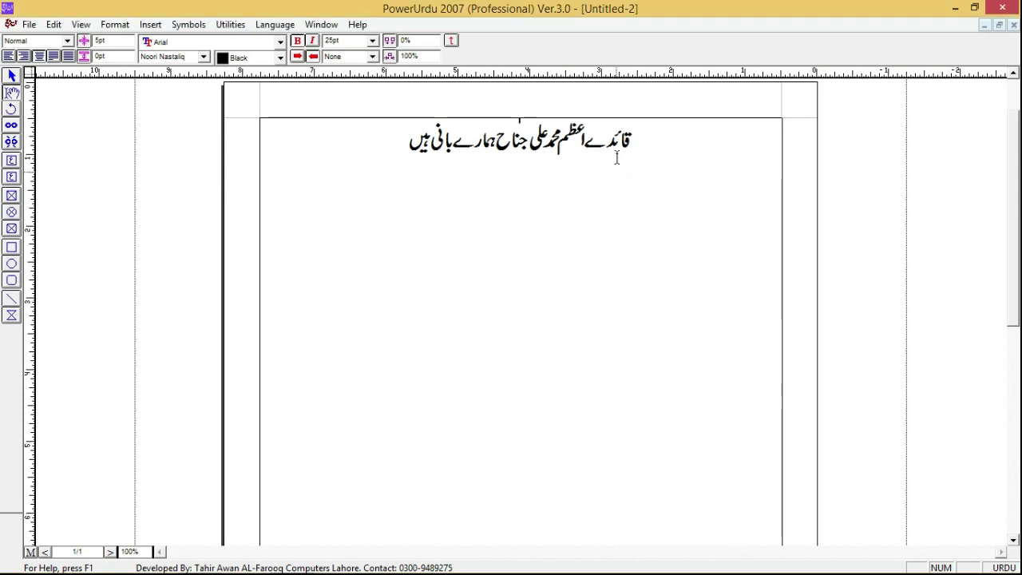
Step: Start a new line below the heading
{"action": "left_click", "coordinate": [611, 206]}
{"action": "key", "text": "End"}
{"action": "key", "text": "Return"}
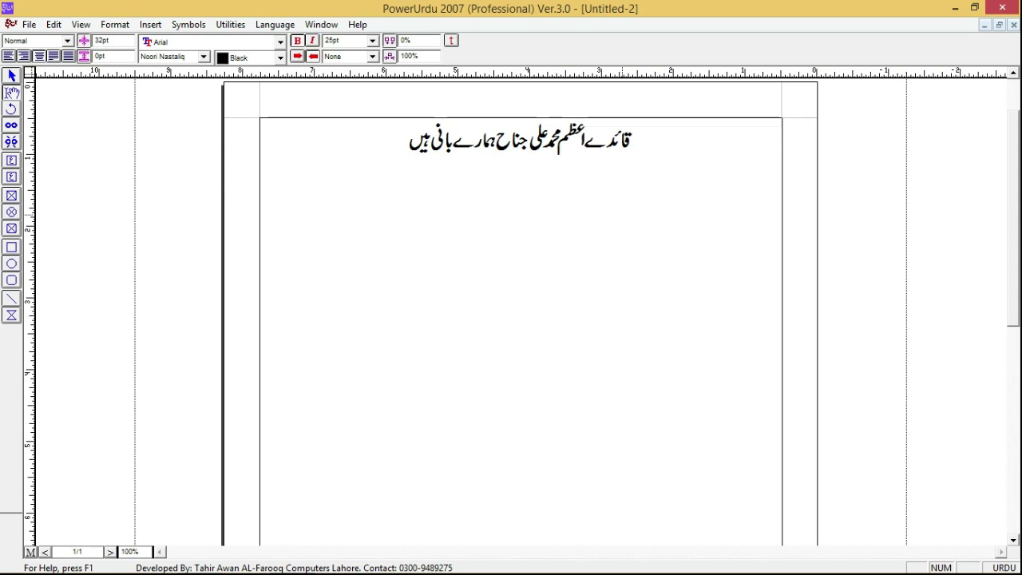
Step: Create a new style sheet named Sub Heading with key equivalent S, based on Normal
{"action": "key", "text": "ctrl+y"}
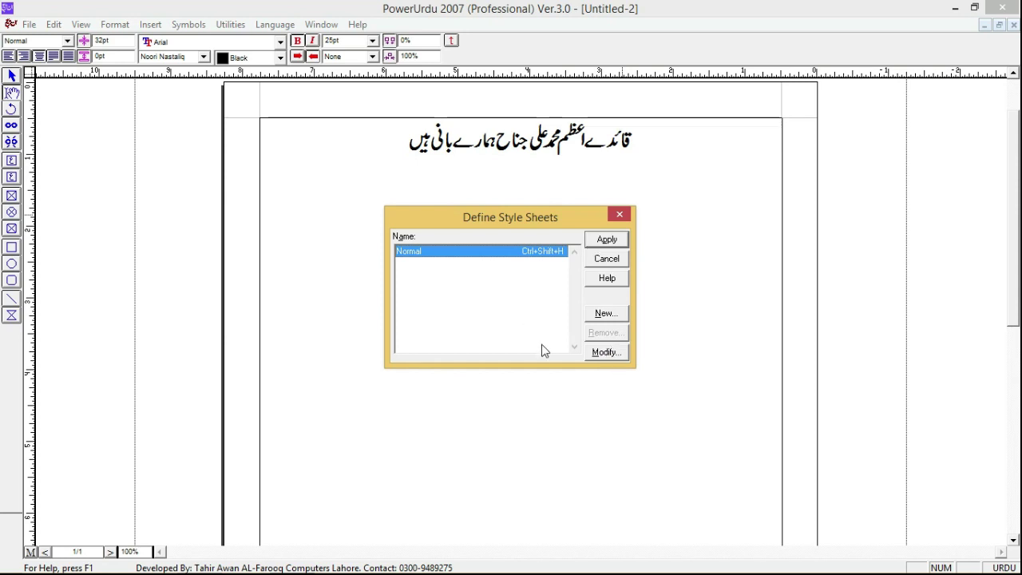
{"action": "left_click", "coordinate": [604, 314]}
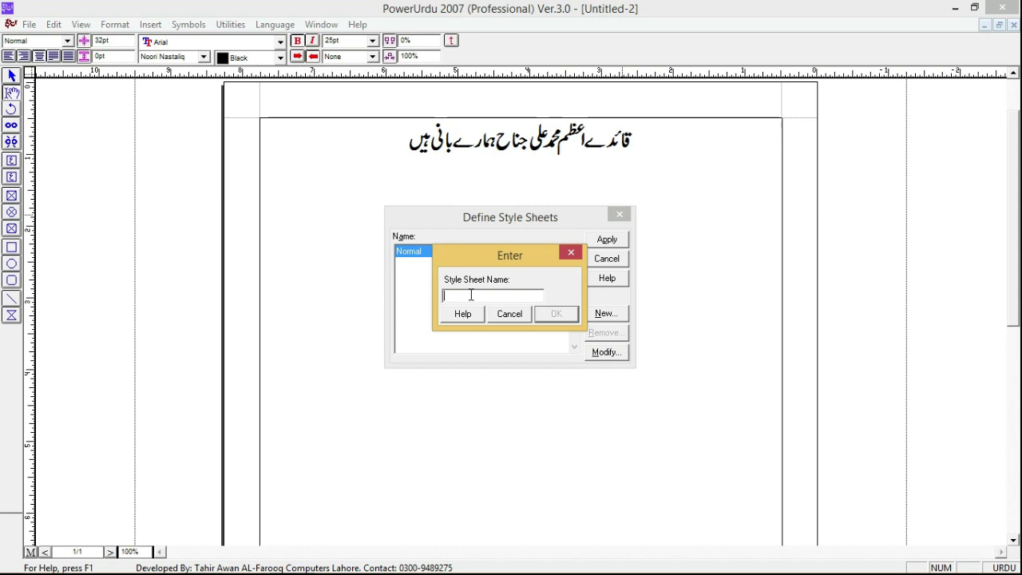
{"action": "type", "text": "s"}
{"action": "left_click", "coordinate": [556, 314]}
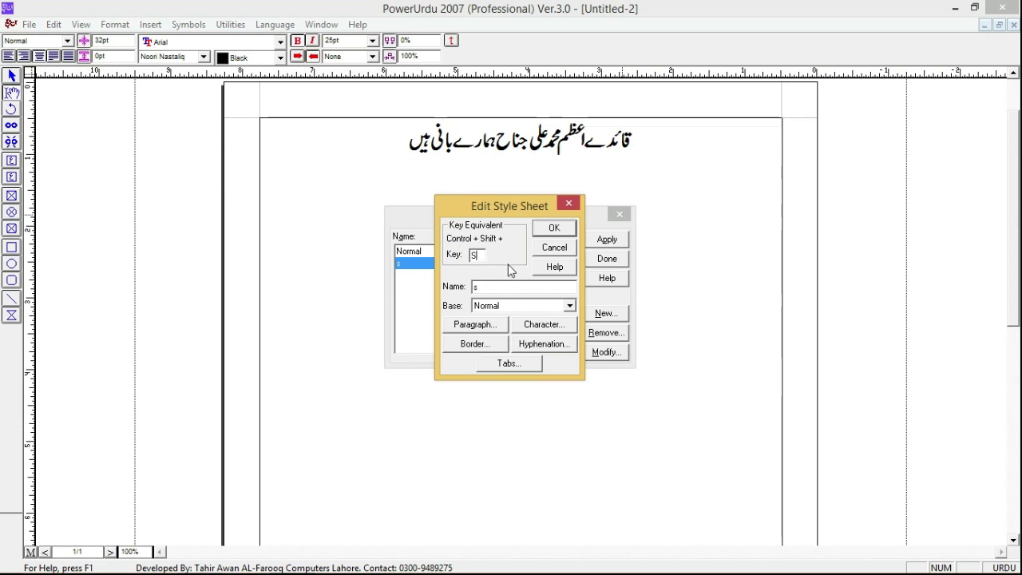
{"action": "left_click", "coordinate": [488, 306]}
{"action": "left_click", "coordinate": [490, 307]}
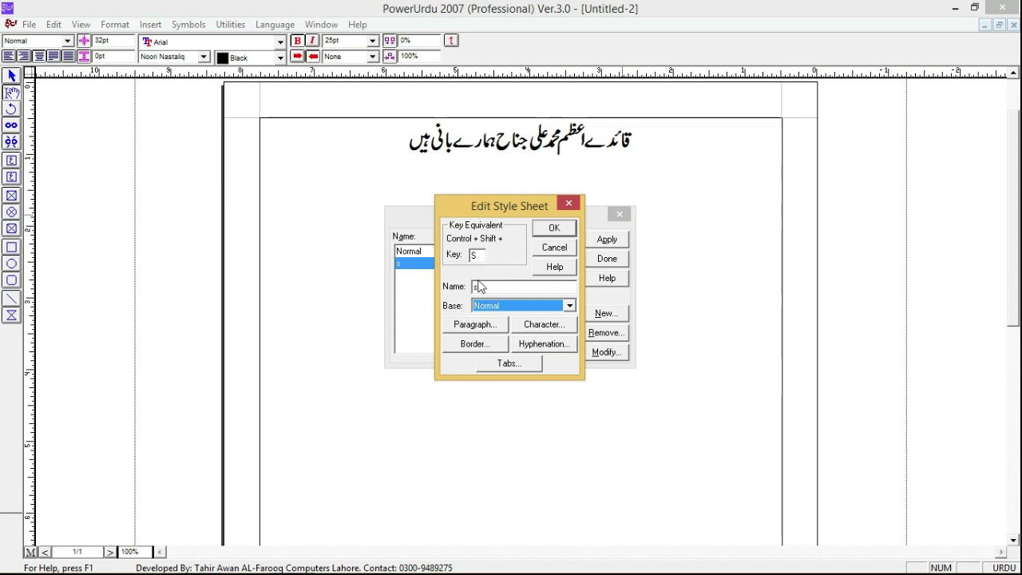
{"action": "left_click", "coordinate": [484, 286]}
{"action": "left_click_drag", "start_coordinate": [485, 285], "coordinate": [475, 285]}
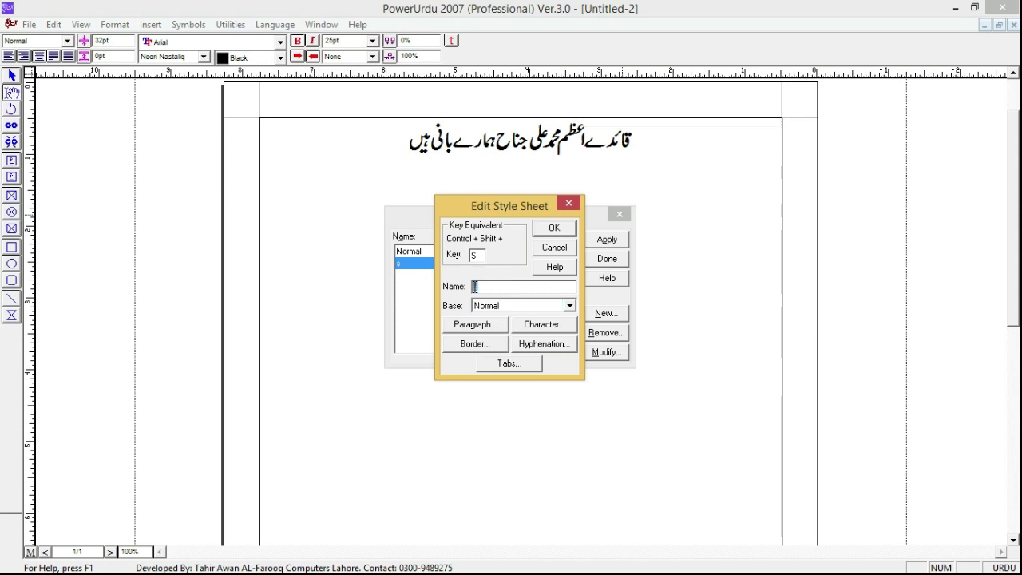
{"action": "type", "text": "Sub Heading"}
Step: Set the Sub Heading style's paragraph alignment to Right, keeping the line height at 32 pt
{"action": "left_click", "coordinate": [481, 327]}
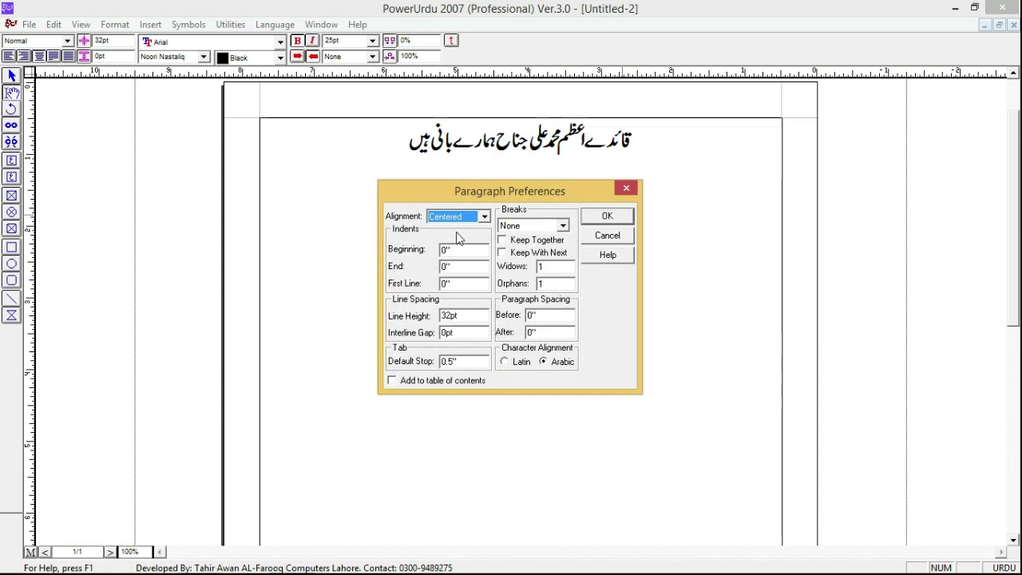
{"action": "left_click", "coordinate": [471, 217]}
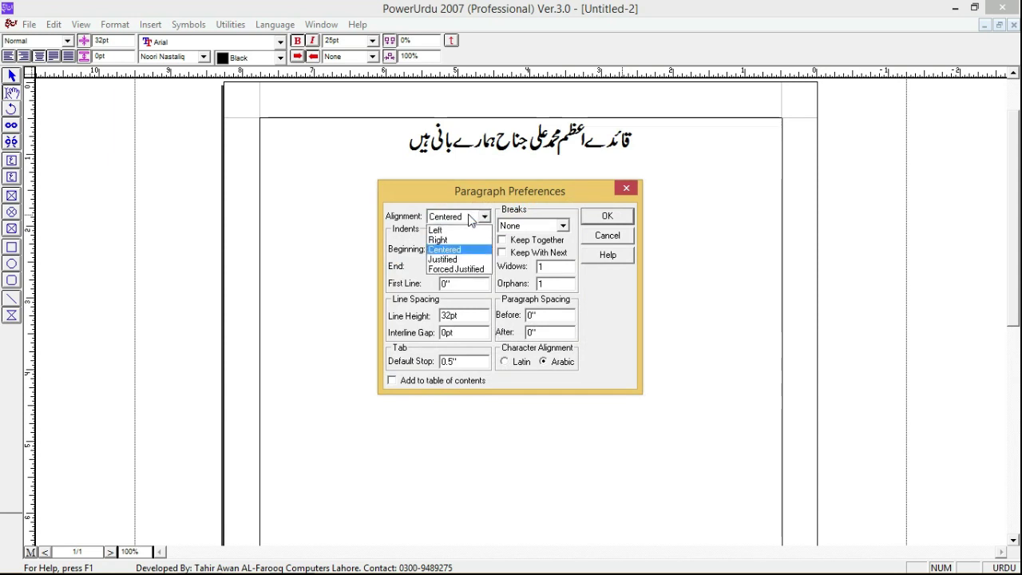
{"action": "left_click", "coordinate": [447, 239]}
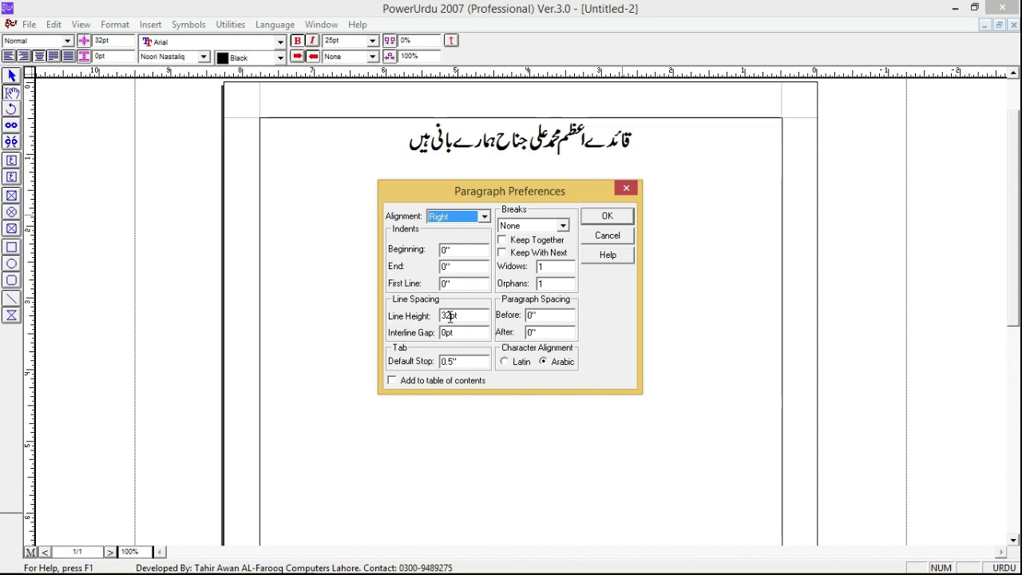
{"action": "left_click_drag", "start_coordinate": [449, 316], "coordinate": [430, 315]}
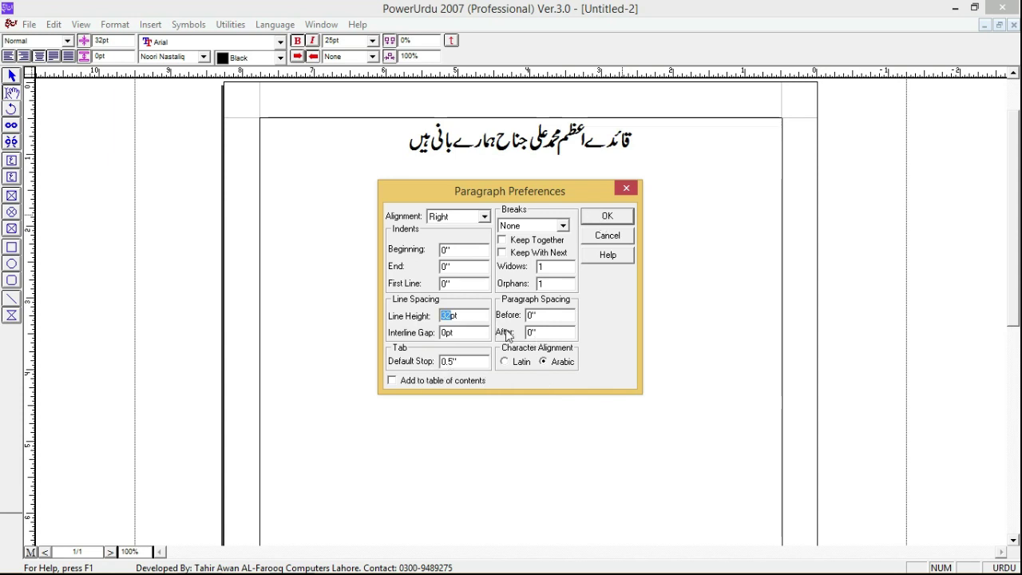
{"action": "left_click", "coordinate": [607, 217]}
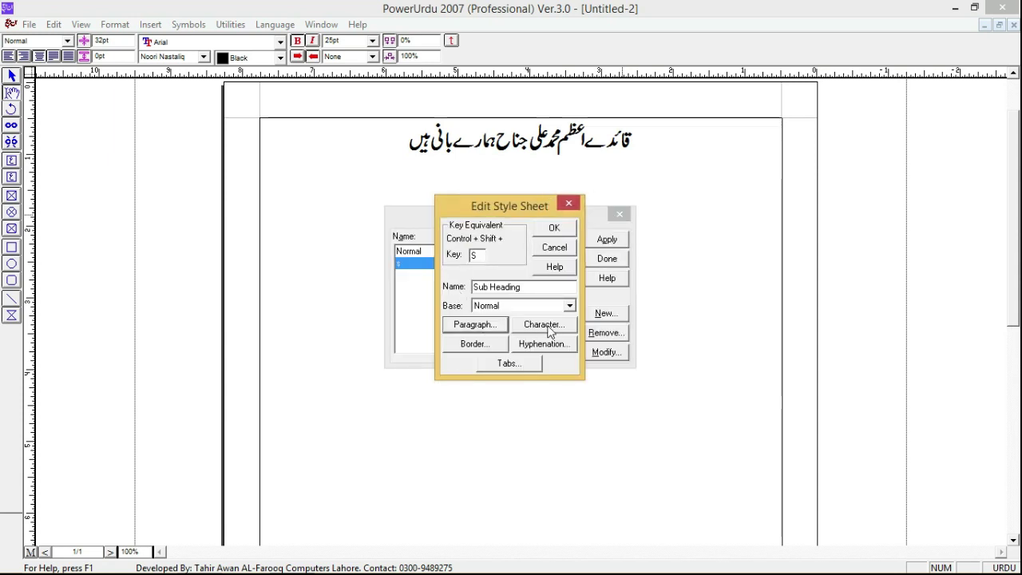
Step: Set the Sub Heading style's character size to 16 pt
{"action": "left_click", "coordinate": [549, 327]}
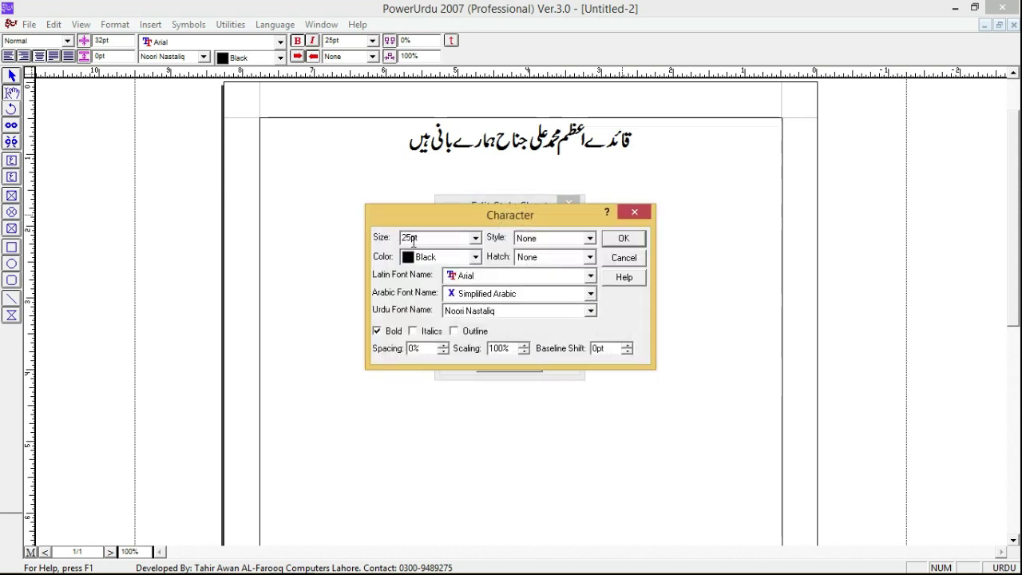
{"action": "double_click", "coordinate": [411, 239]}
{"action": "key", "text": "Left"}
{"action": "key", "text": "Left"}
{"action": "key", "text": "shift+Left"}
{"action": "type", "text": "16"}
{"action": "left_click", "coordinate": [623, 238]}
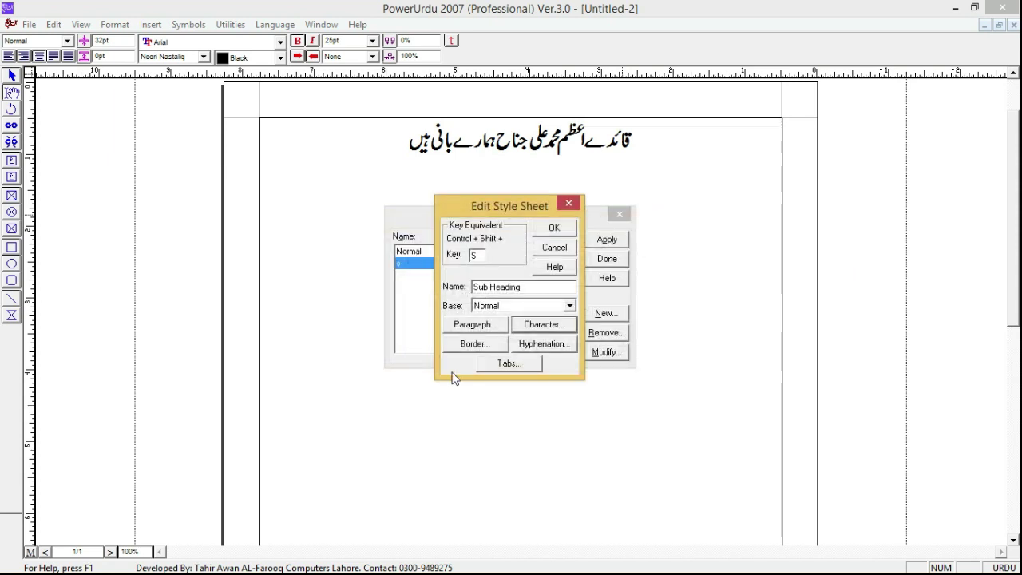
Step: Set the Sub Heading style's border below the paragraph to Text
{"action": "left_click", "coordinate": [487, 348]}
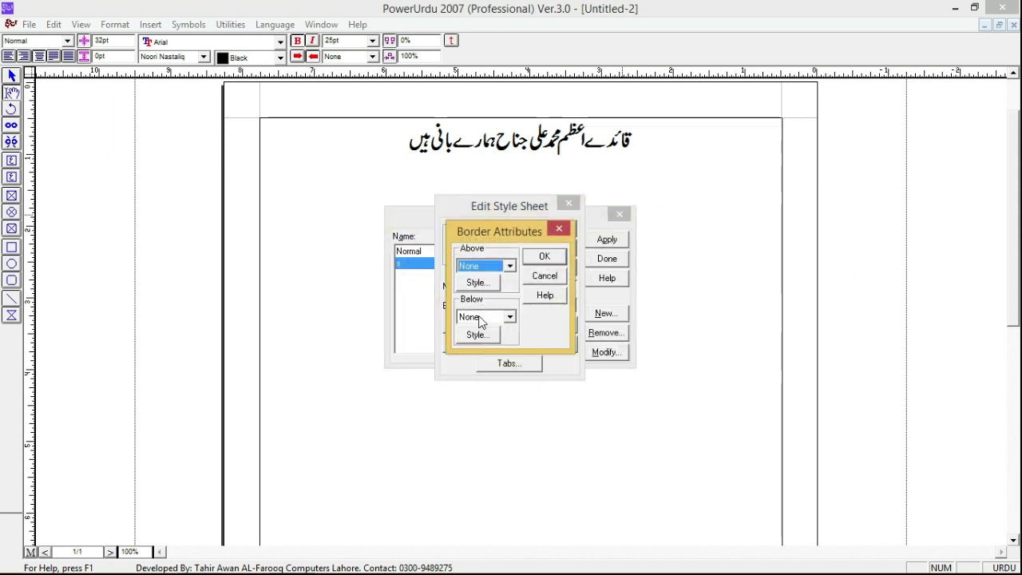
{"action": "left_click", "coordinate": [478, 317]}
{"action": "left_click", "coordinate": [477, 350]}
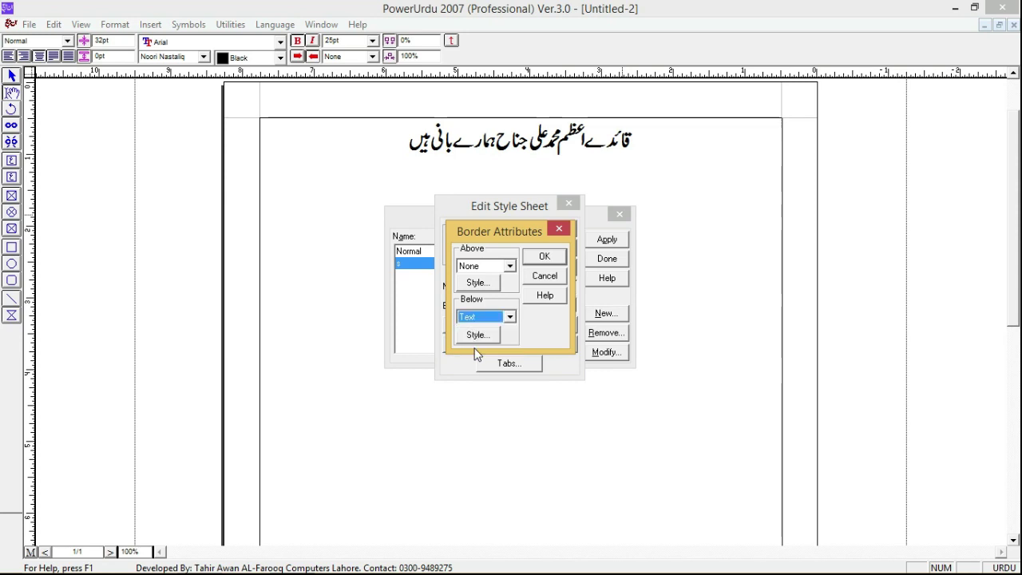
Step: Choose a line style with 3 pt thickness for the Sub Heading style's lower border and save the style sheet
{"action": "left_click", "coordinate": [478, 335]}
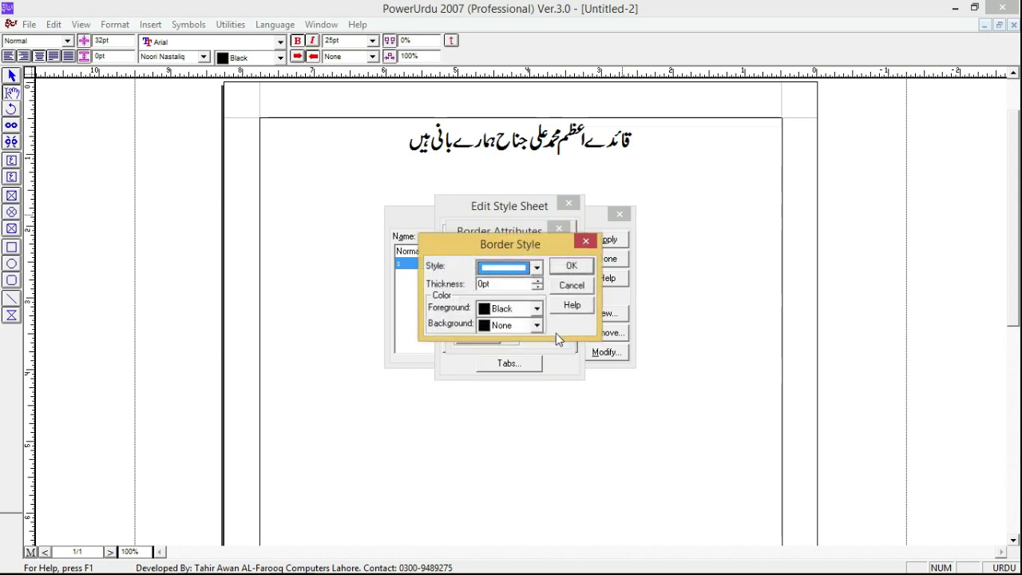
{"action": "left_click", "coordinate": [515, 268]}
{"action": "left_click", "coordinate": [507, 316]}
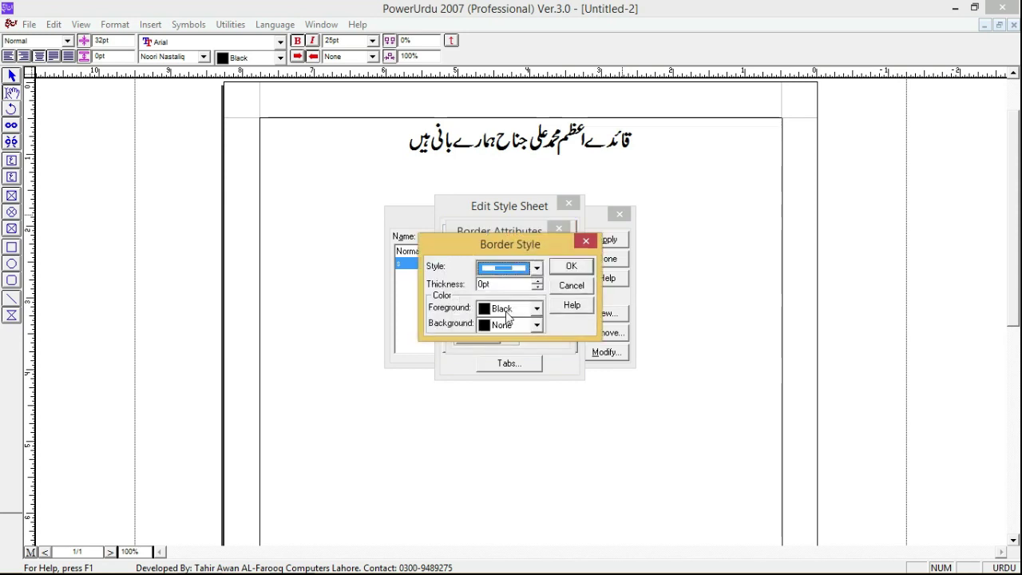
{"action": "left_click_drag", "start_coordinate": [483, 285], "coordinate": [465, 288]}
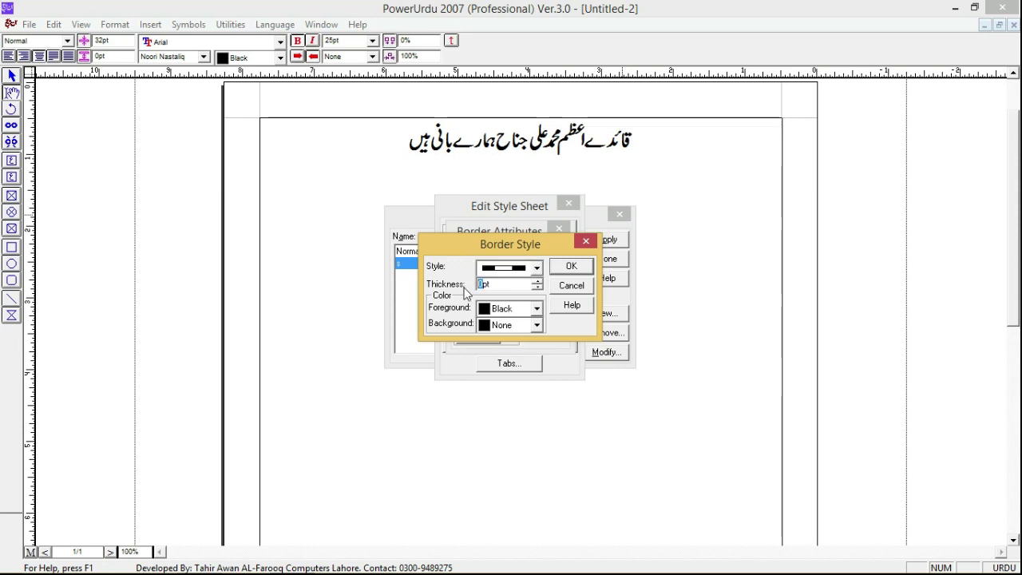
{"action": "type", "text": "3"}
{"action": "left_click", "coordinate": [578, 270]}
{"action": "left_click", "coordinate": [576, 270]}
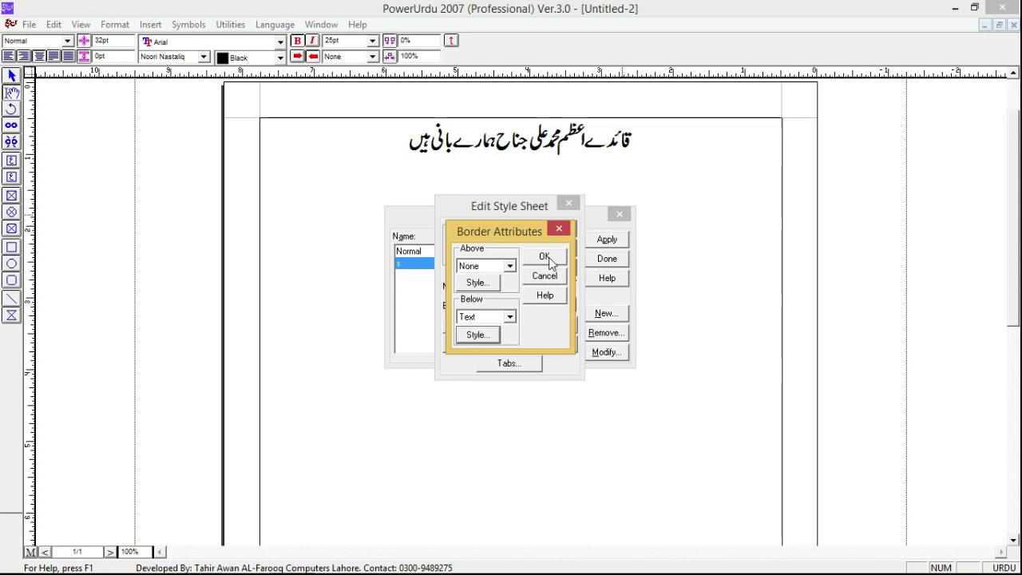
{"action": "left_click", "coordinate": [546, 256]}
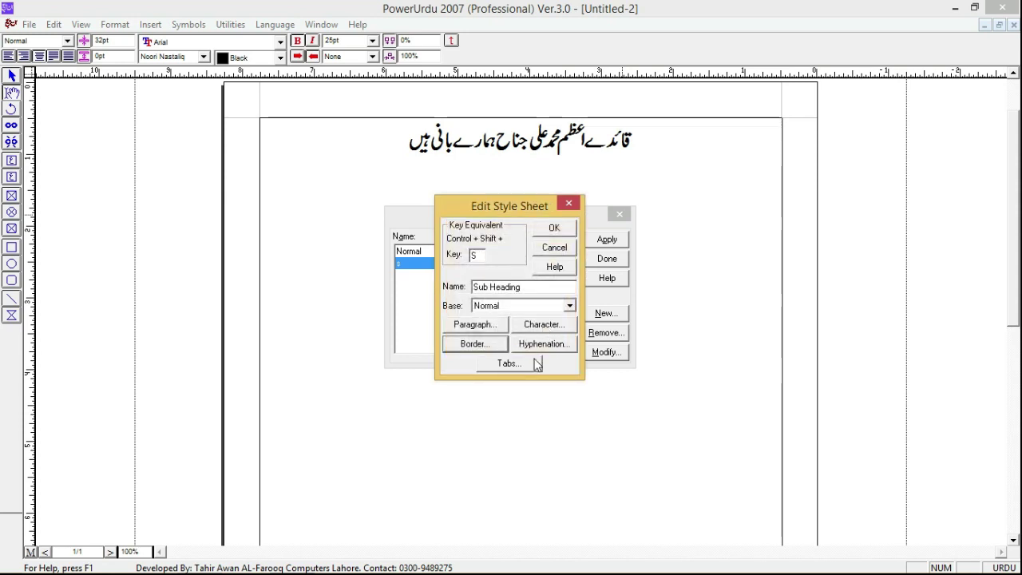
{"action": "left_click", "coordinate": [552, 229]}
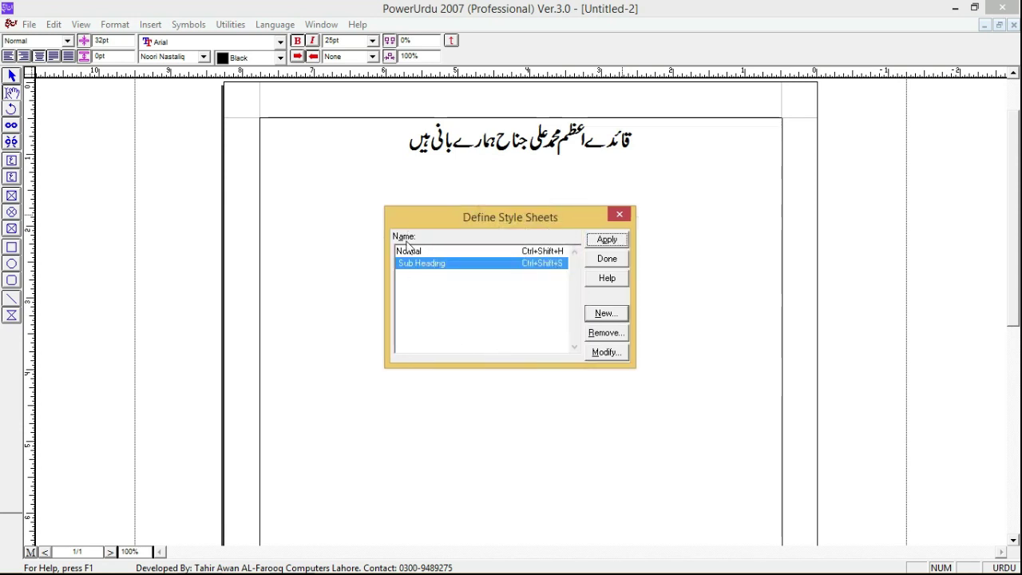
{"action": "left_click", "coordinate": [606, 258]}
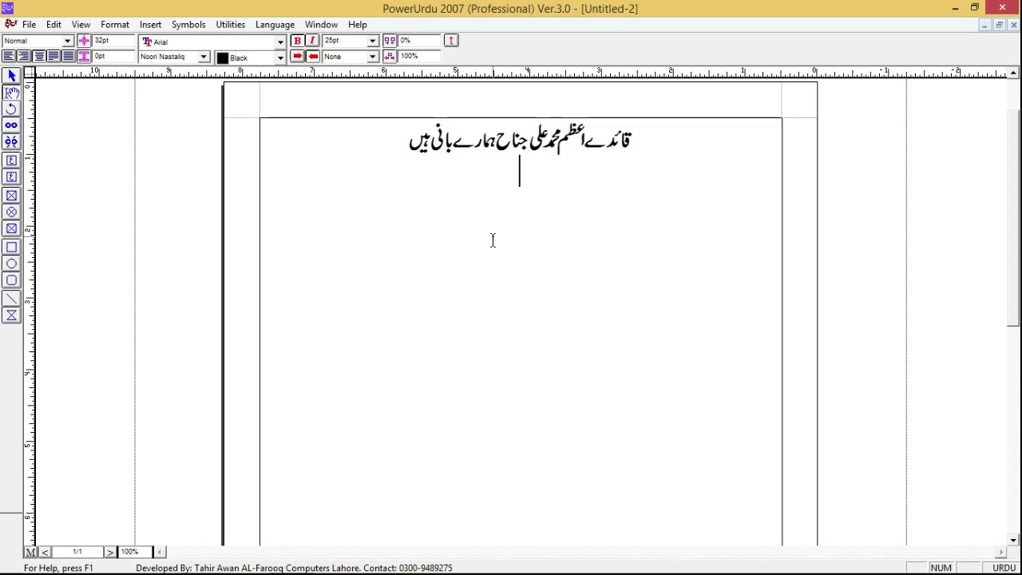
Step: Apply the Sub Heading style to the line below the heading and enter "قائداعظم محمد علی جناح:" followed by a tab
{"action": "key", "text": "F3"}
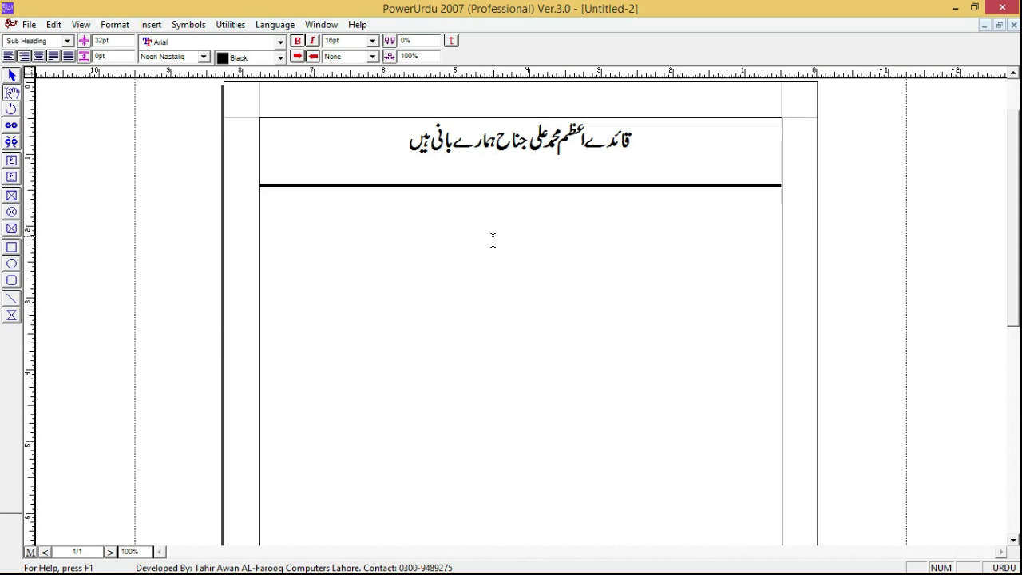
{"action": "type", "text": "قائد"}
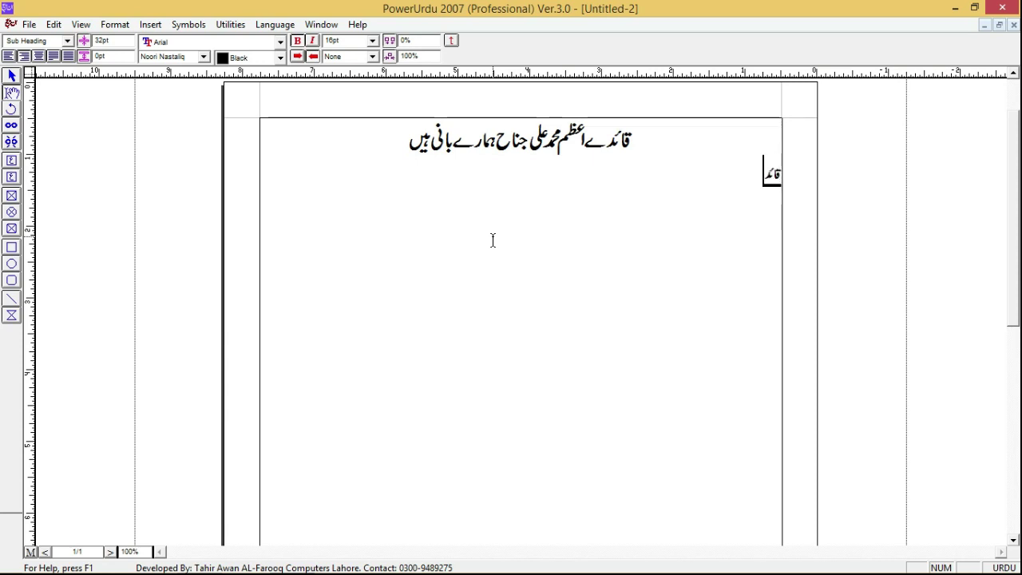
{"action": "type", "text": "اعظم محمد علی جناح:"}
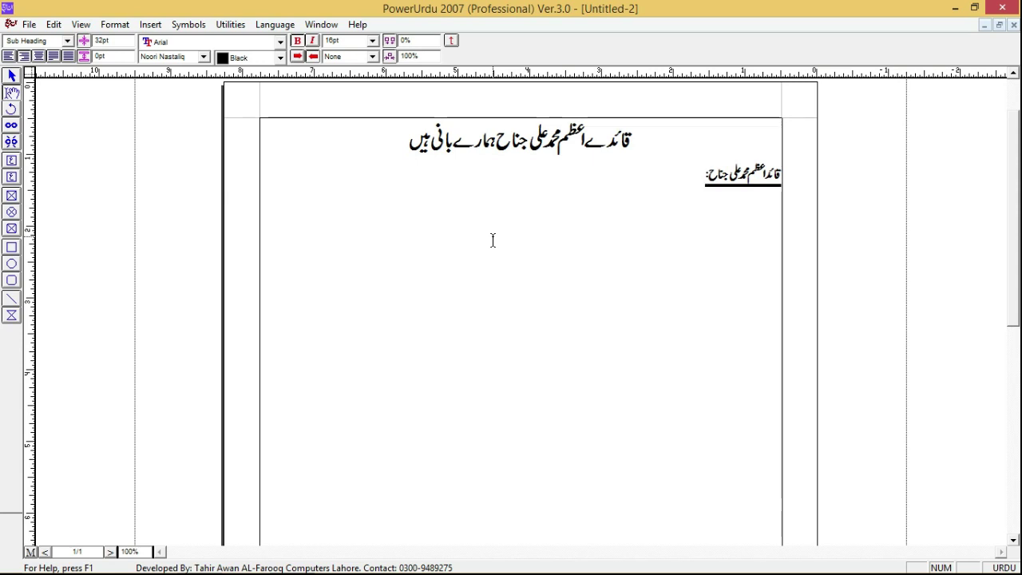
{"action": "key", "text": "Tab"}
Step: Create another style sheet named Text with key equivalent T, based on Normal
{"action": "key", "text": "F12"}
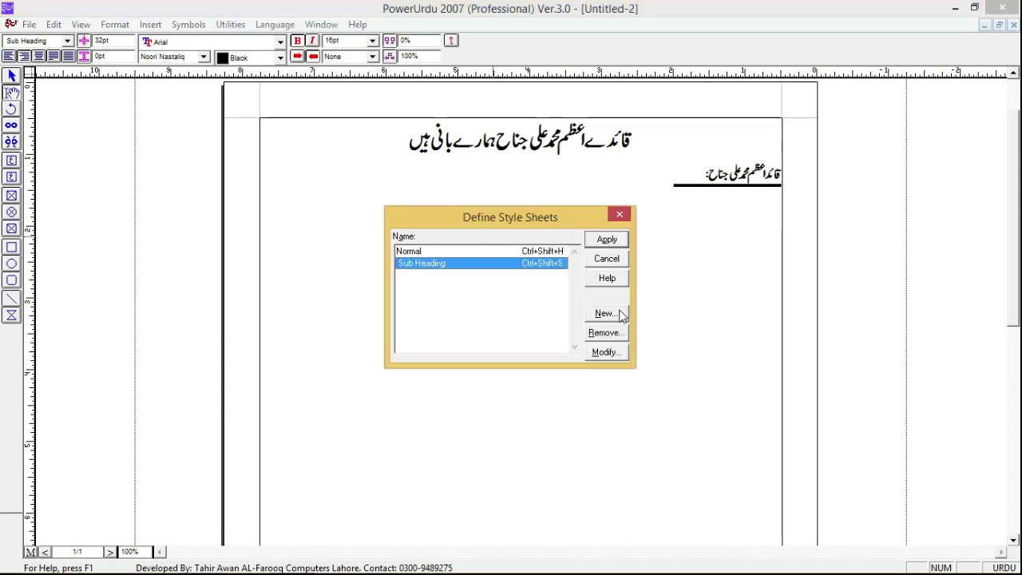
{"action": "left_click", "coordinate": [611, 317]}
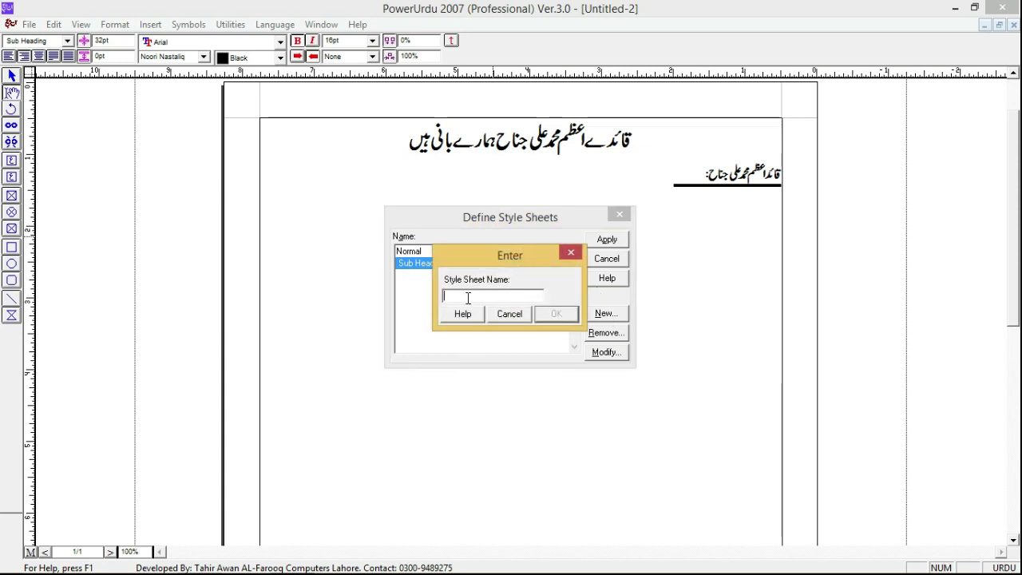
{"action": "type", "text": "Nor"}
{"action": "key", "text": "BackSpace"}
{"action": "key", "text": "BackSpace"}
{"action": "key", "text": "BackSpace"}
{"action": "type", "text": "Te"}
{"action": "type", "text": "st"}
{"action": "key", "text": "BackSpace"}
{"action": "key", "text": "BackSpace"}
{"action": "type", "text": "xt"}
{"action": "left_click", "coordinate": [555, 314]}
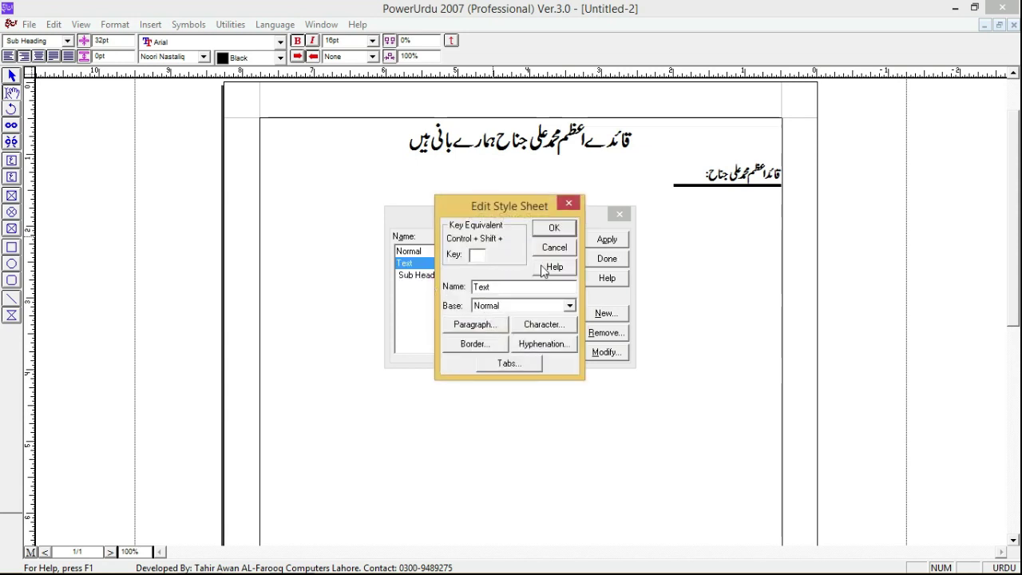
{"action": "right_click", "coordinate": [479, 256]}
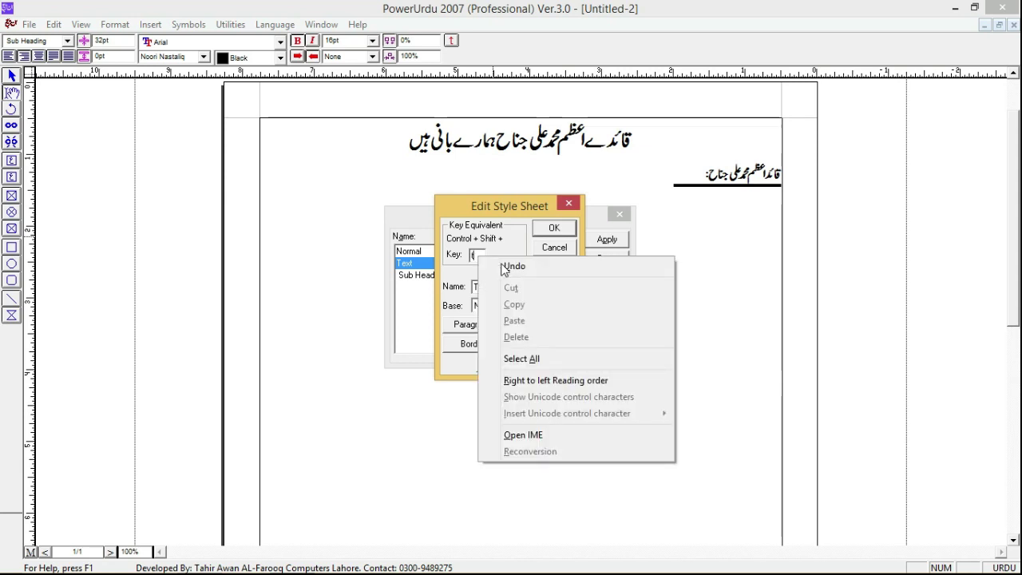
{"action": "left_click", "coordinate": [476, 263]}
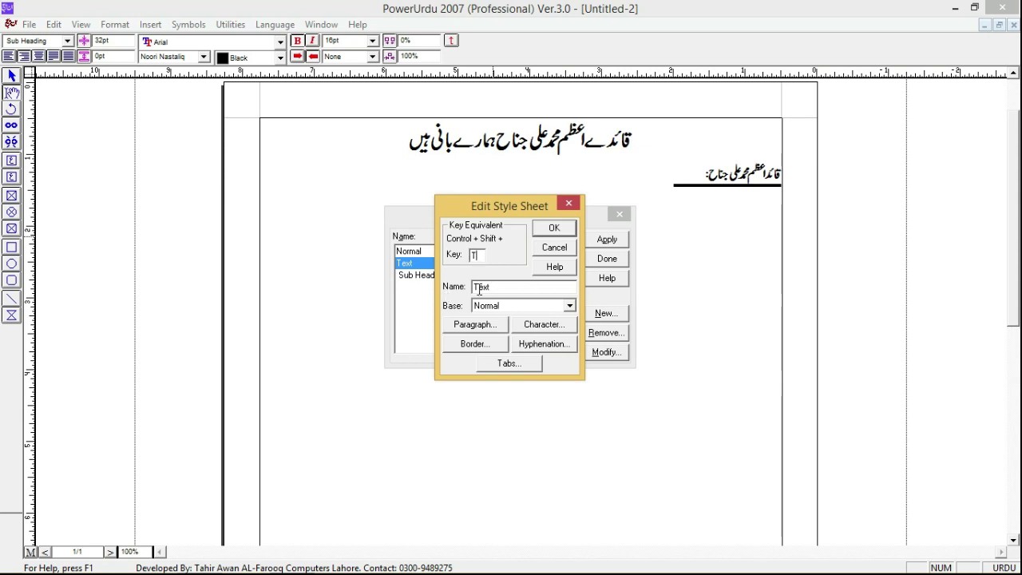
Step: Set the Text style's paragraph alignment to Right and its line height to 18pt
{"action": "left_click", "coordinate": [485, 325]}
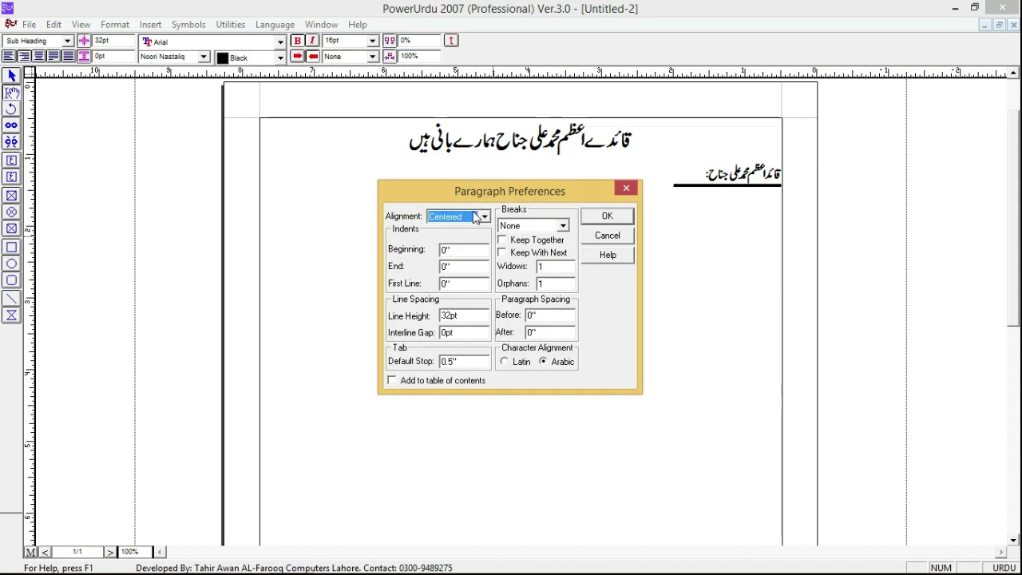
{"action": "left_click", "coordinate": [450, 314]}
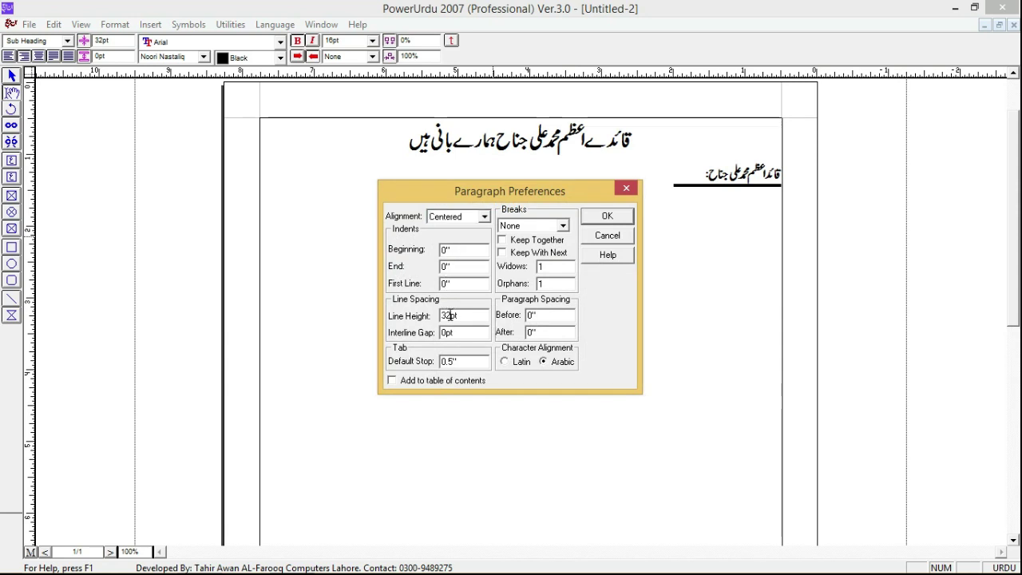
{"action": "left_click", "coordinate": [459, 217]}
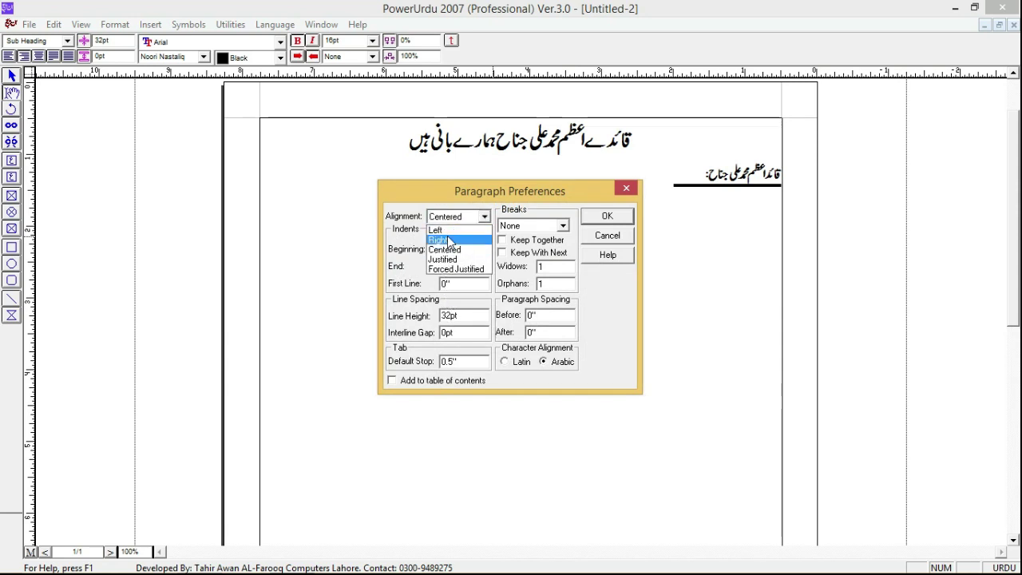
{"action": "left_click", "coordinate": [449, 240]}
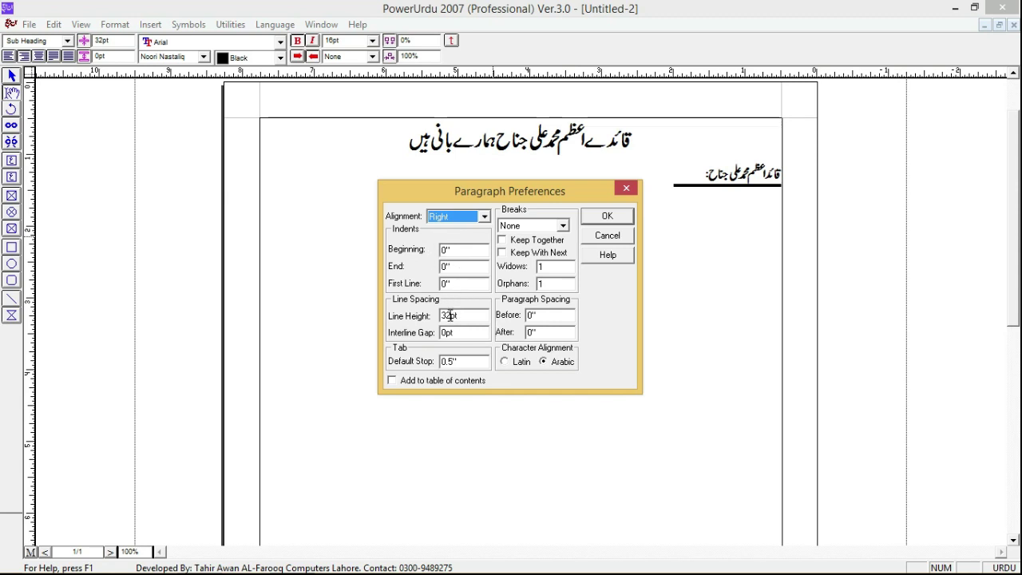
{"action": "left_click_drag", "start_coordinate": [449, 315], "coordinate": [427, 314]}
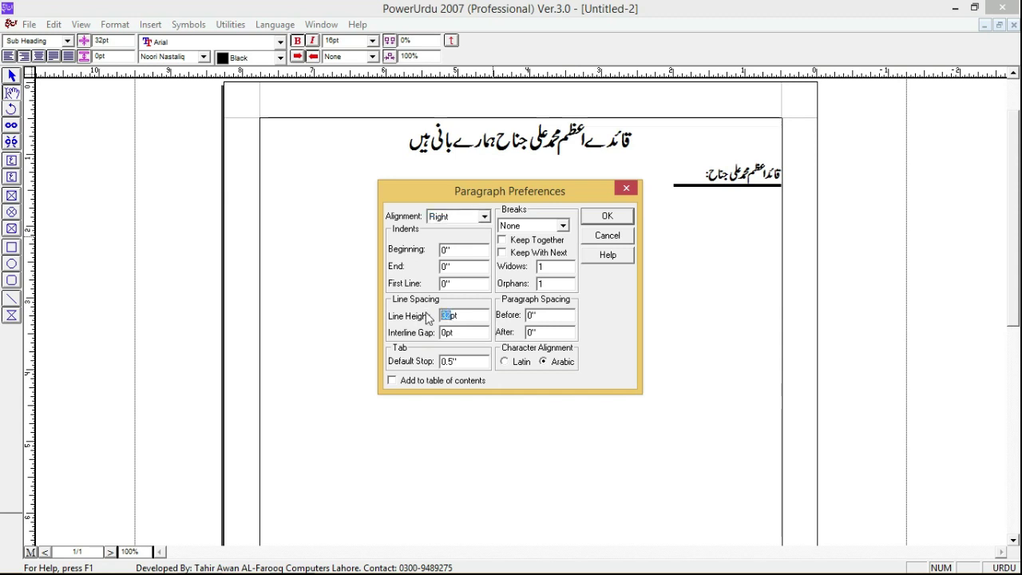
{"action": "type", "text": "18"}
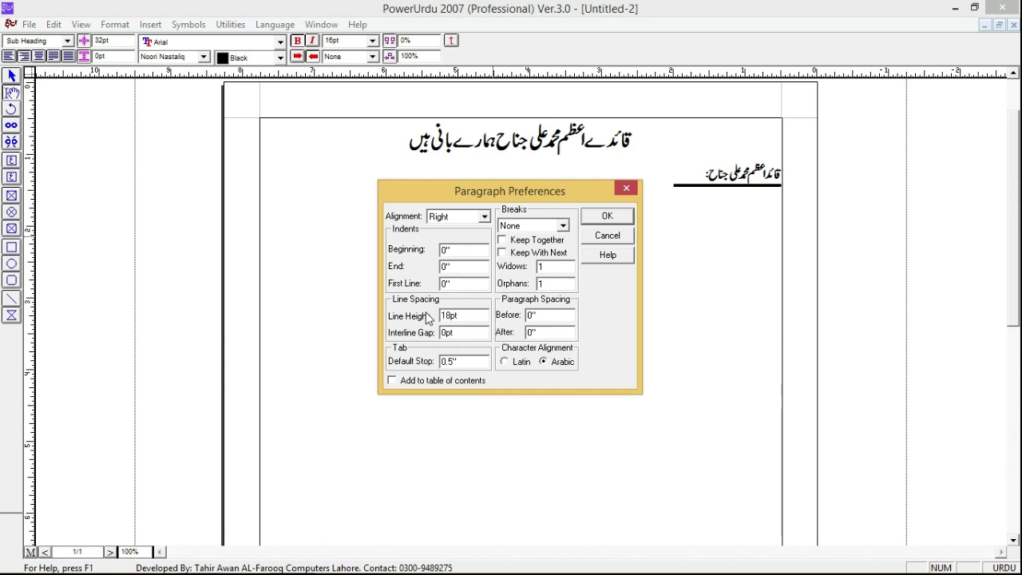
{"action": "left_click", "coordinate": [626, 217]}
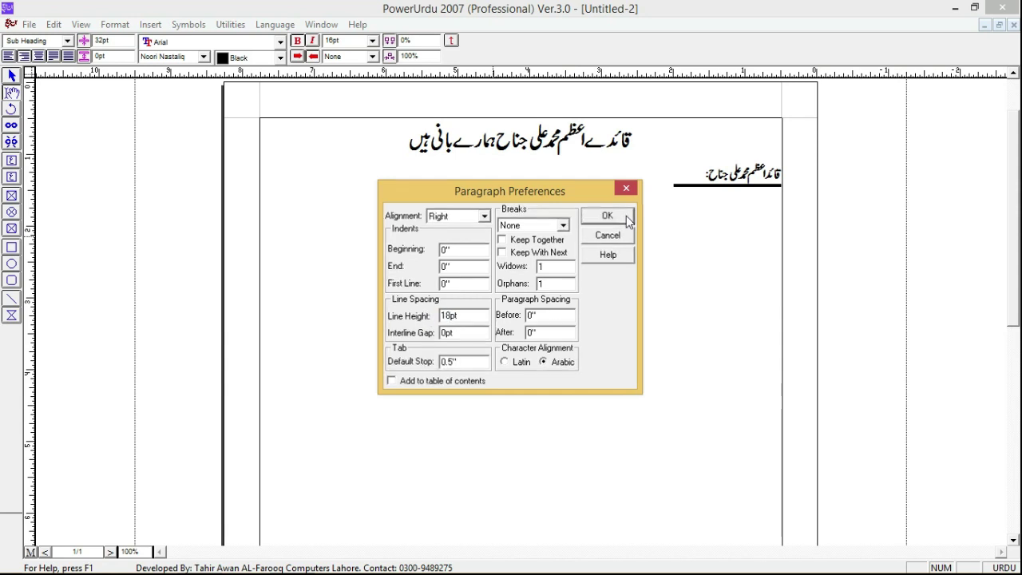
Step: Set the Text style's character size to 14pt and turn off bold
{"action": "left_click", "coordinate": [544, 324]}
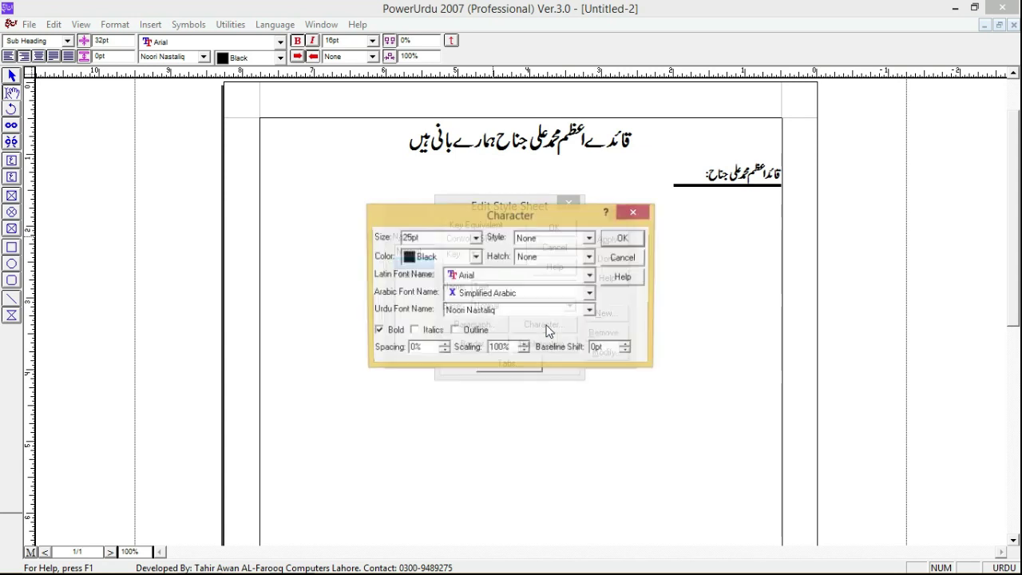
{"action": "double_click", "coordinate": [413, 233]}
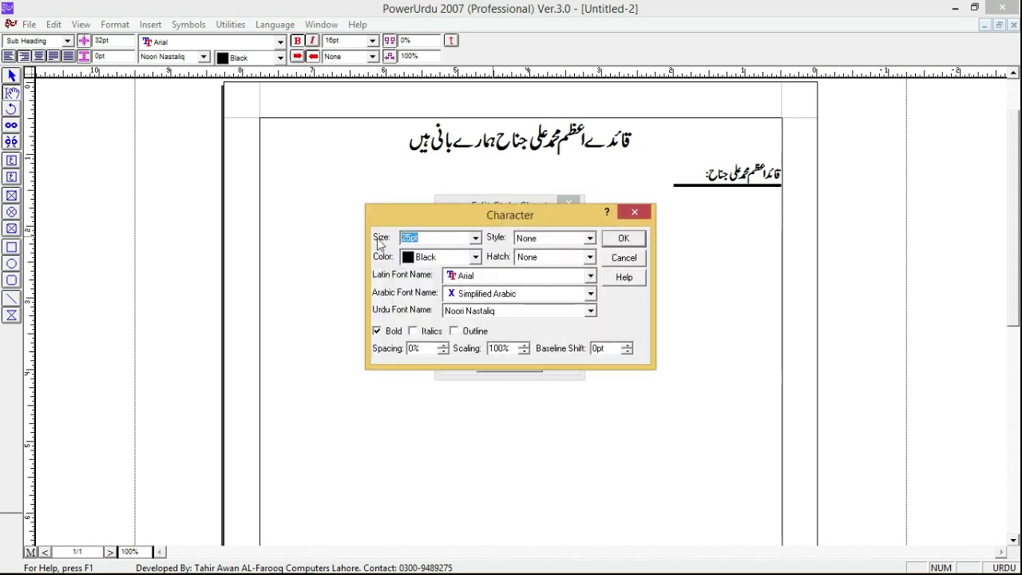
{"action": "key", "text": "Left"}
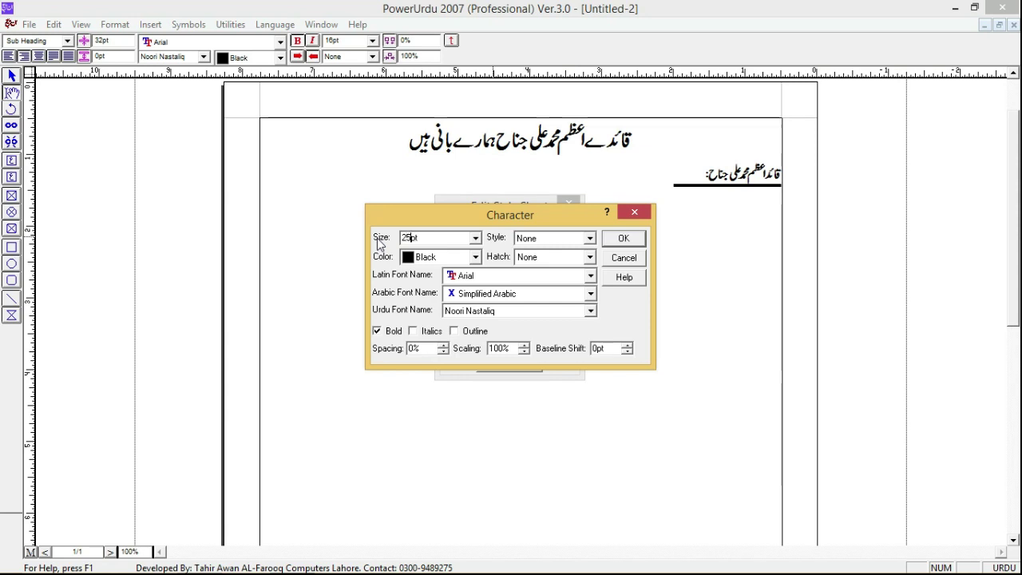
{"action": "key", "text": "shift+Left"}
{"action": "key", "text": "shift+Left"}
{"action": "type", "text": "14"}
{"action": "left_click", "coordinate": [377, 332]}
{"action": "left_click", "coordinate": [624, 240]}
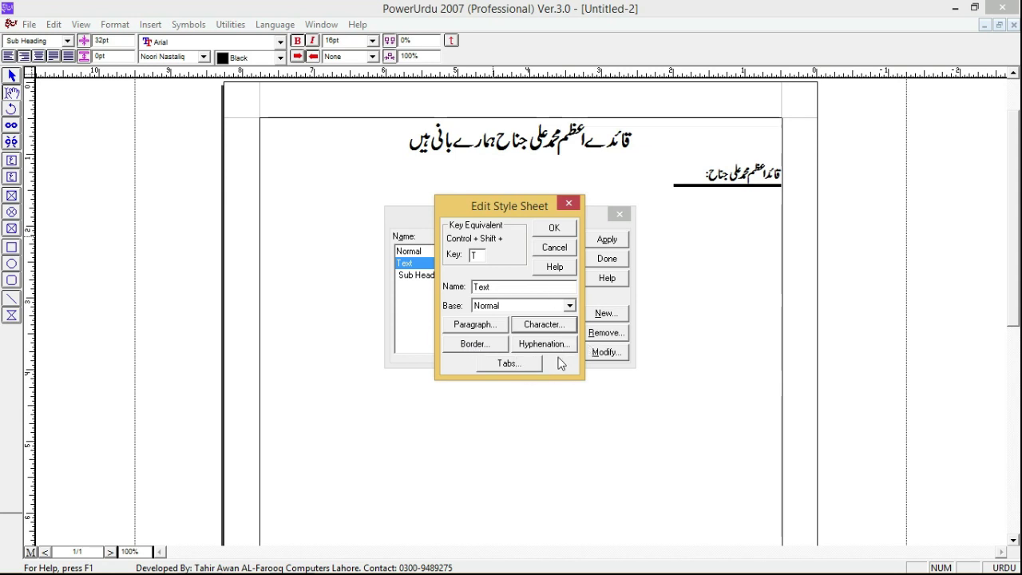
Step: Review the Text style's paragraph and character settings, then save the style sheet and close the style definitions
{"action": "left_click_drag", "start_coordinate": [501, 206], "coordinate": [558, 152]}
{"action": "left_click", "coordinate": [549, 268]}
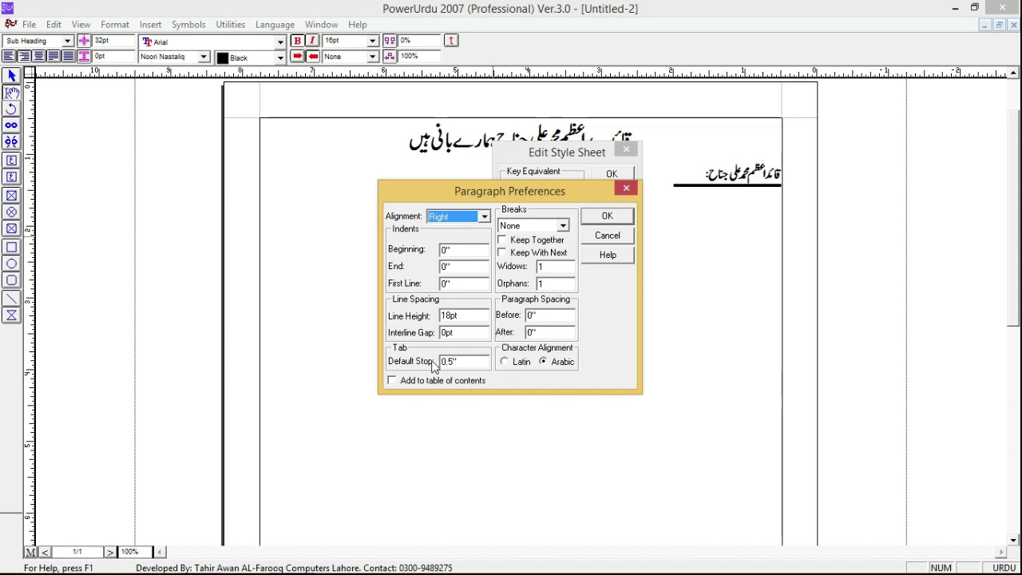
{"action": "left_click", "coordinate": [608, 217]}
{"action": "left_click", "coordinate": [600, 271]}
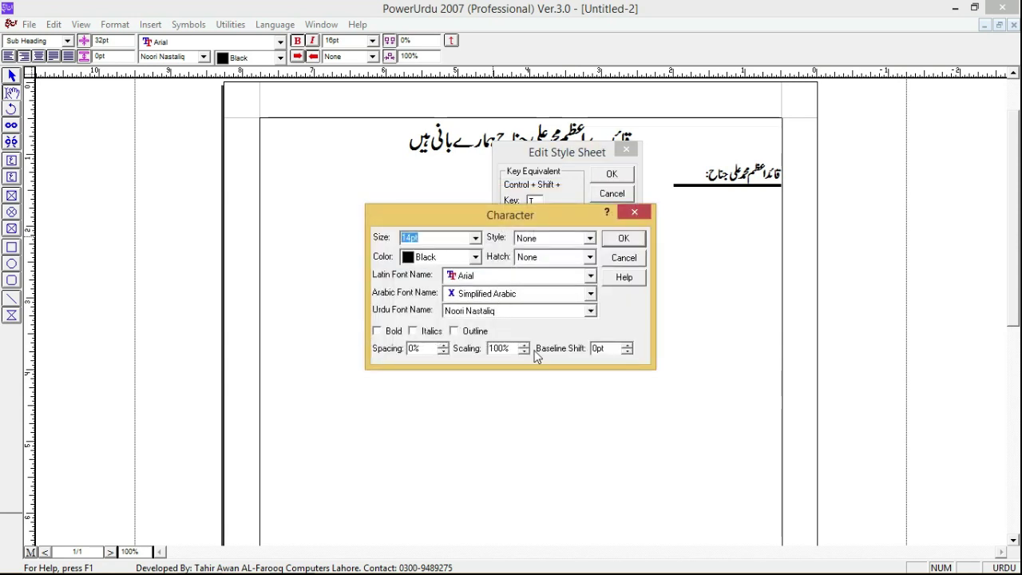
{"action": "left_click", "coordinate": [633, 238]}
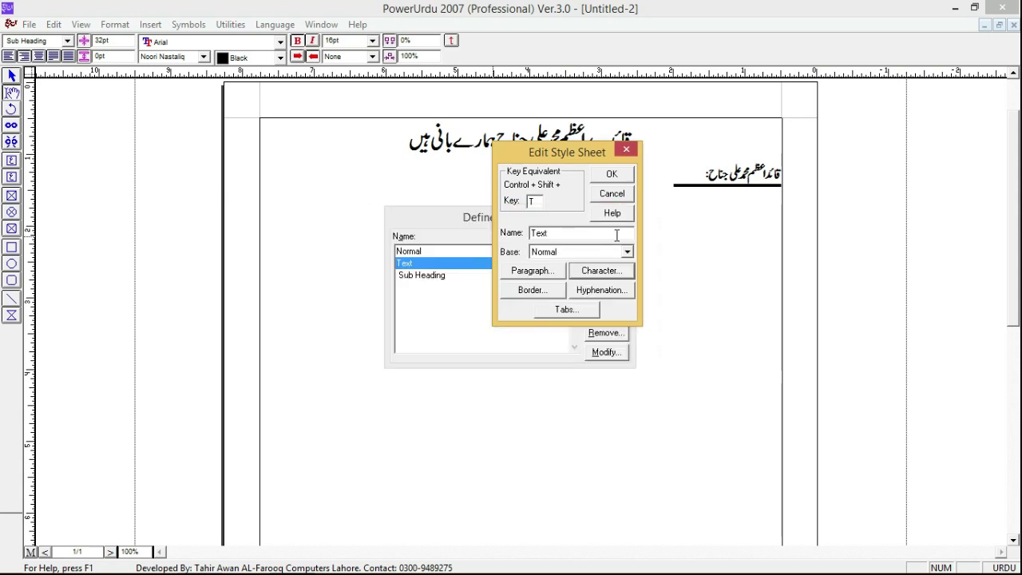
{"action": "left_click", "coordinate": [619, 175]}
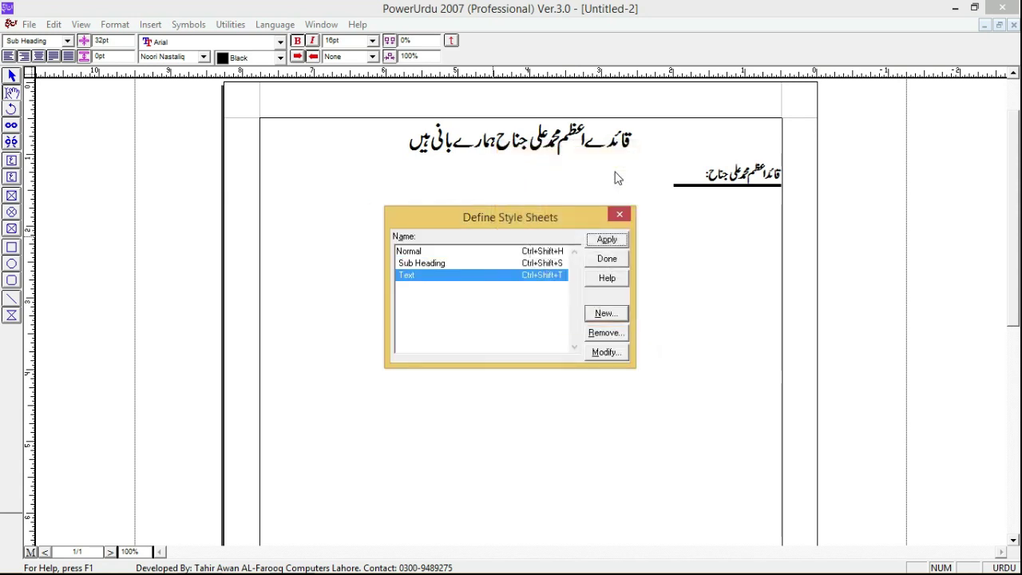
{"action": "left_click", "coordinate": [620, 215]}
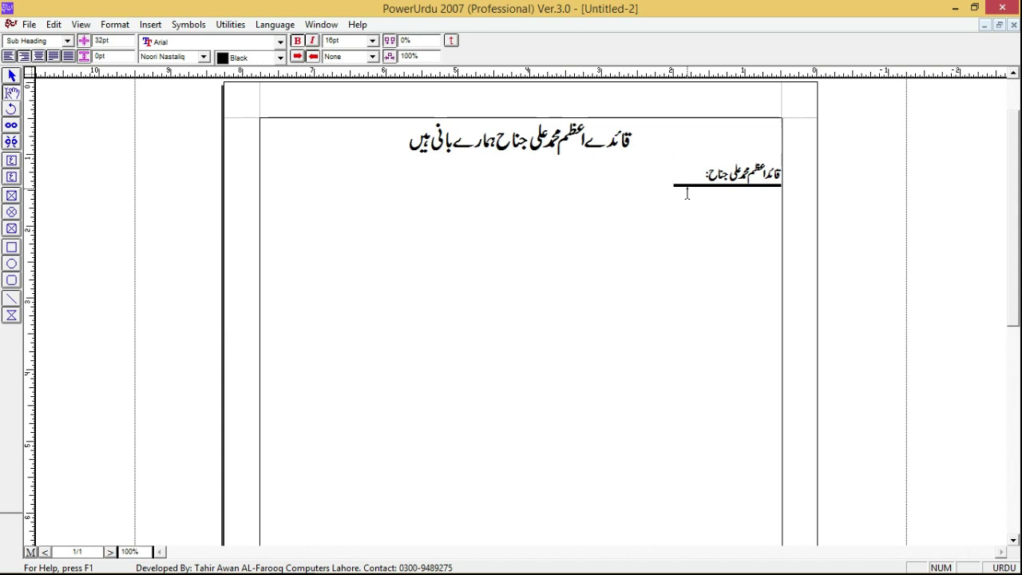
Step: Select the whole subheading line including its tab and convert it to a table, using tabs as the separator
{"action": "key", "text": "Home"}
{"action": "key", "text": "shift+End"}
{"action": "key", "text": "End"}
{"action": "key", "text": "Right"}
{"action": "key", "text": "Left"}
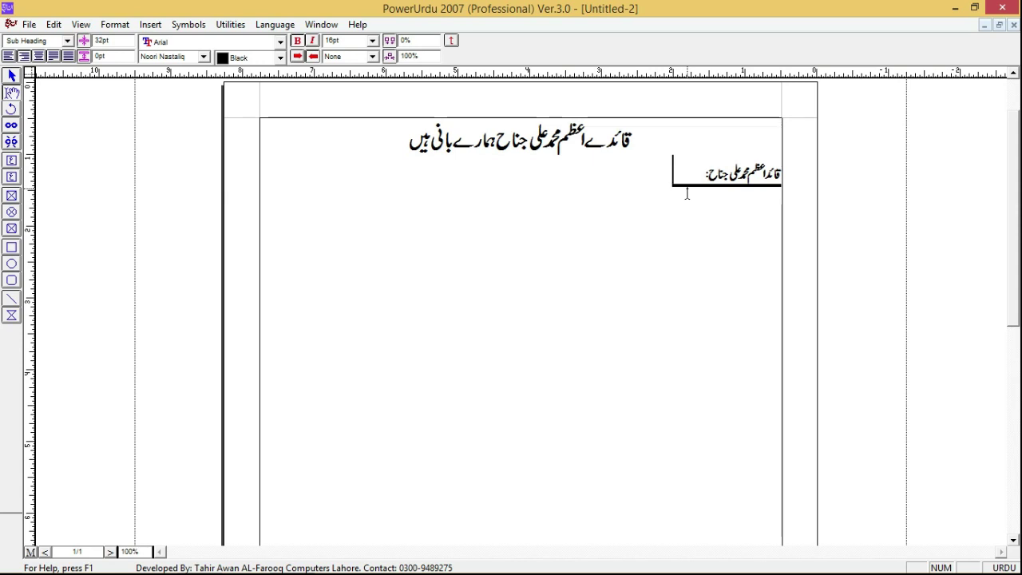
{"action": "key", "text": "Right"}
{"action": "key", "text": "shift+Left"}
{"action": "key", "text": "Home"}
{"action": "key", "text": "shift+End"}
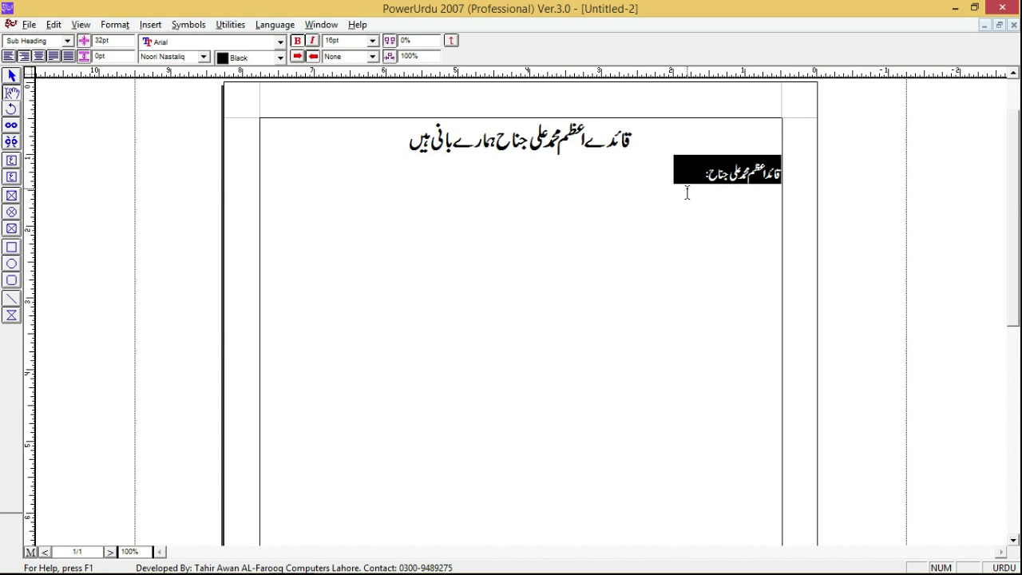
{"action": "key", "text": "alt+i"}
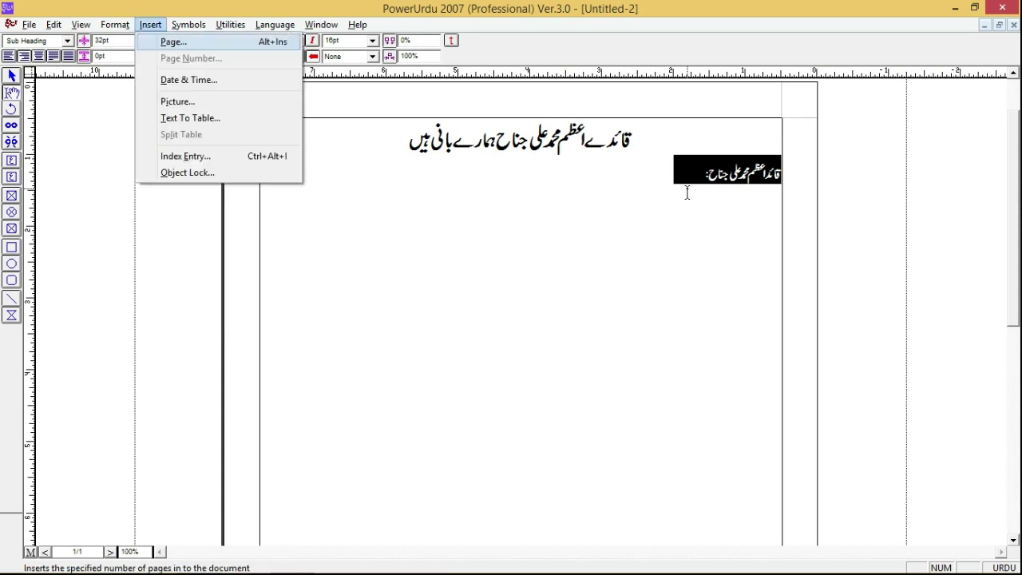
{"action": "key", "text": "t"}
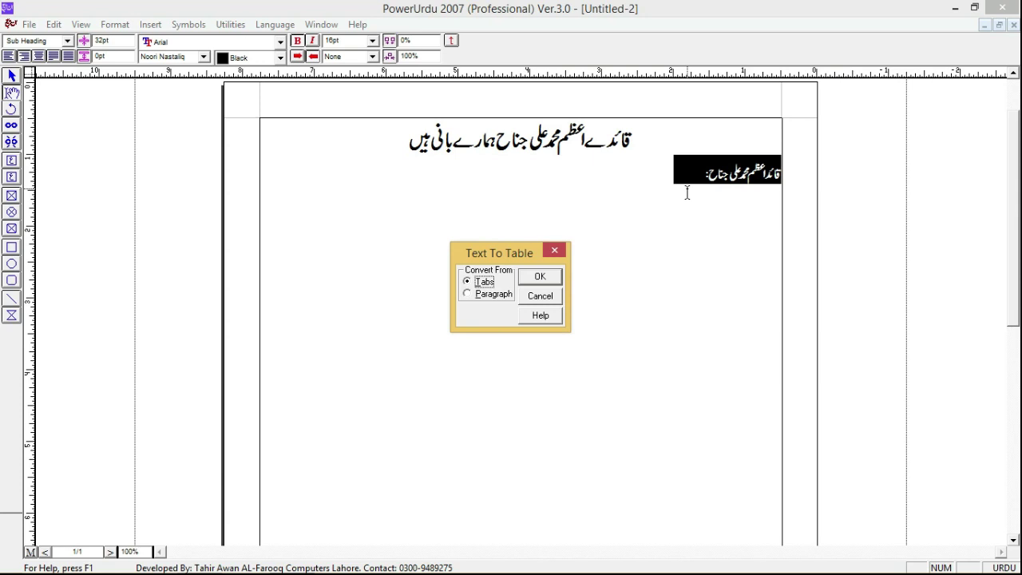
{"action": "key", "text": "Return"}
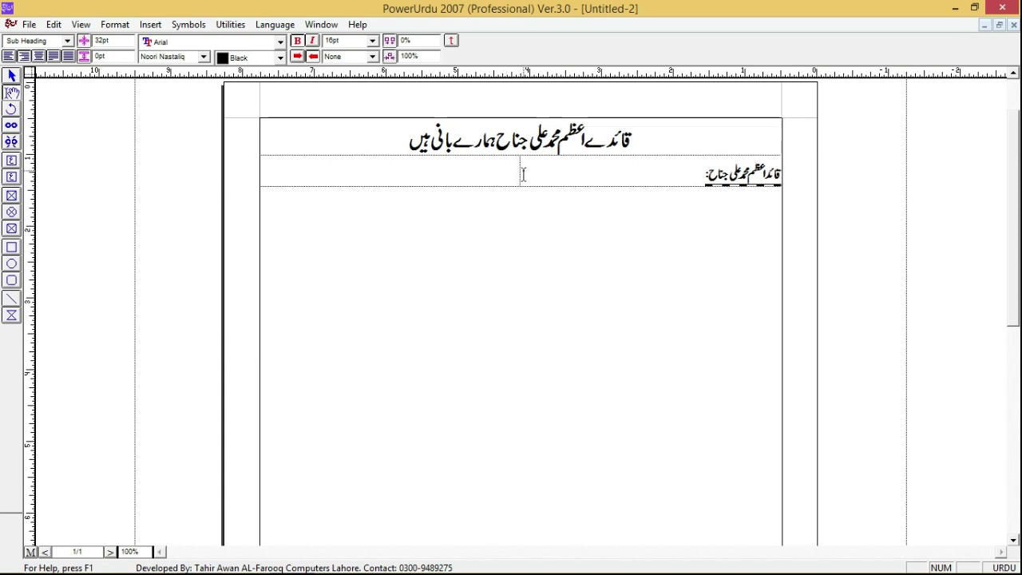
Step: Narrow the table's subheading column by moving the column divider to about 1.6 inches on the ruler
{"action": "left_click_drag", "start_coordinate": [519, 171], "coordinate": [697, 175]}
{"action": "left_click", "coordinate": [738, 178]}
{"action": "key", "text": "ctrl+y"}
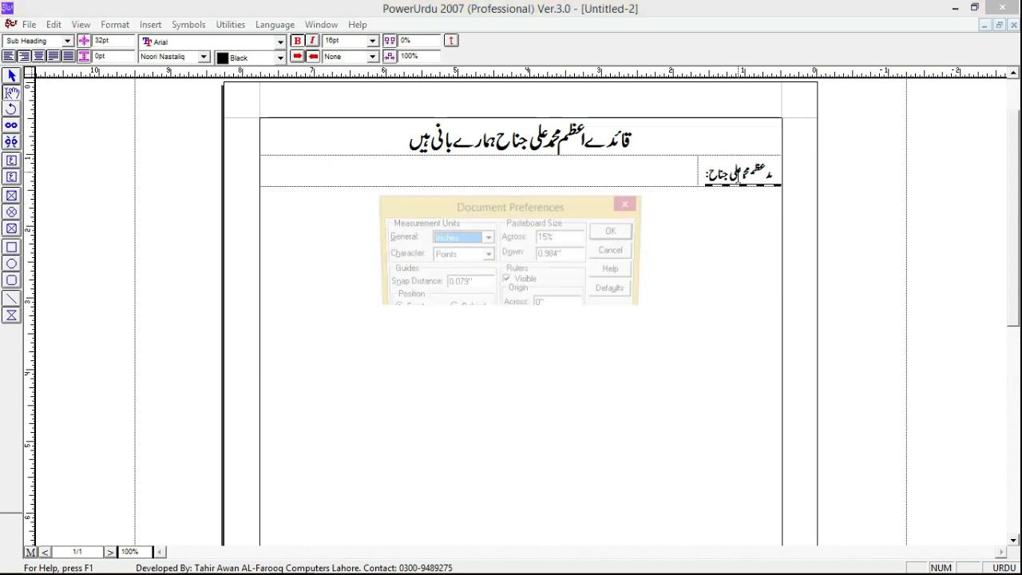
{"action": "key", "text": "Escape"}
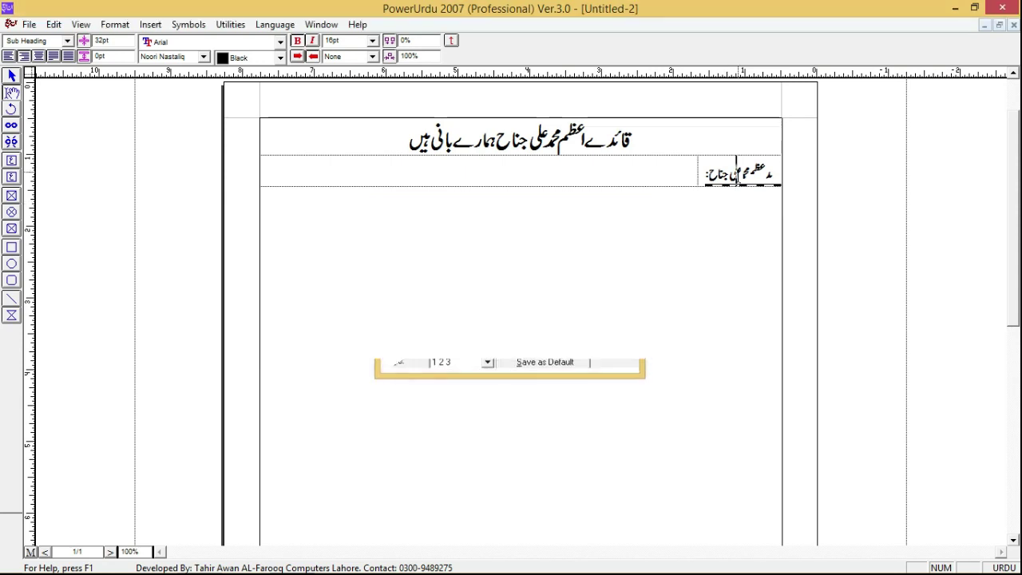
Step: Apply the Text style sheet to the empty table cell beside the subheading
{"action": "type", "text": "200"}
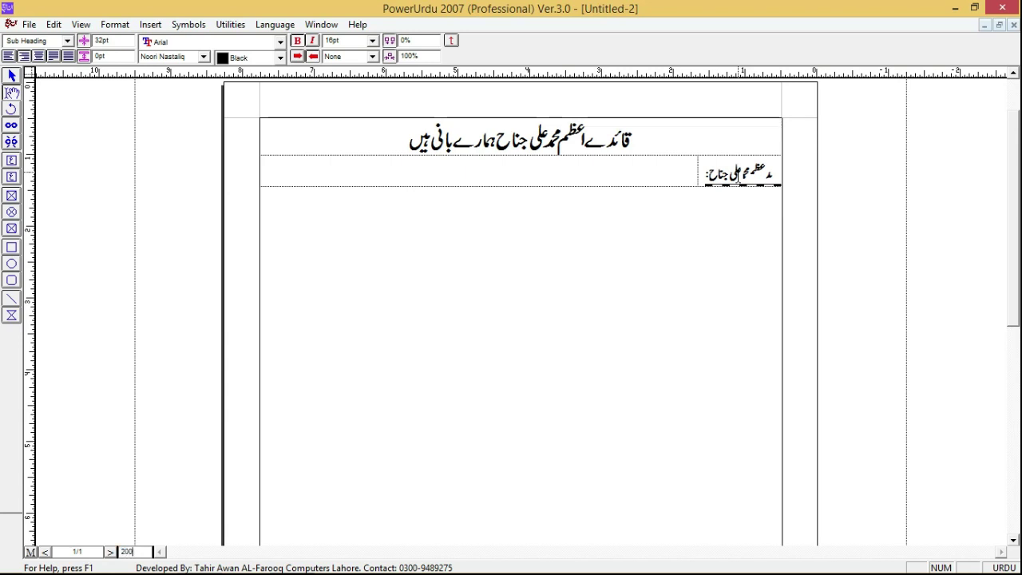
{"action": "key", "text": "Return"}
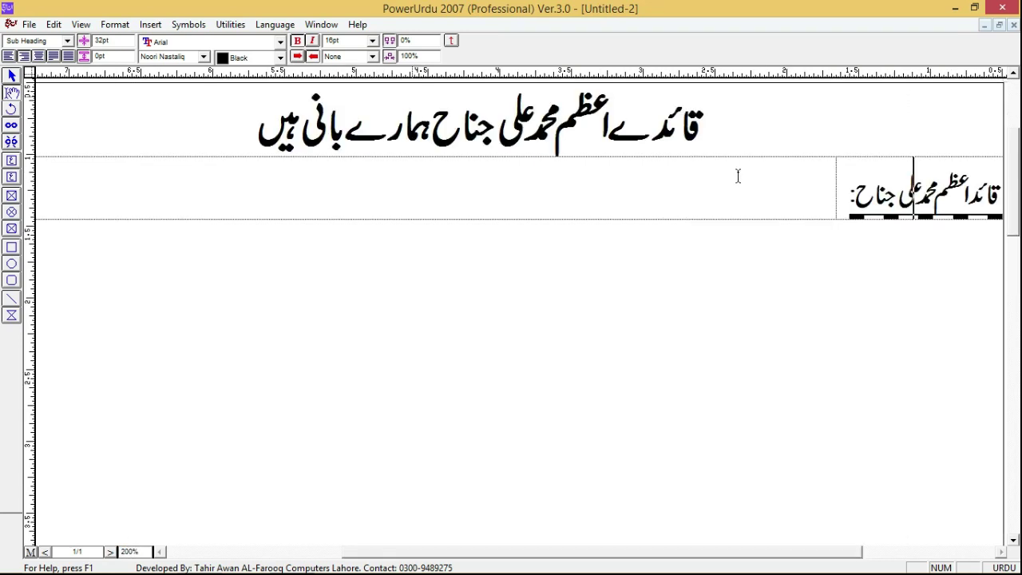
{"action": "key", "text": "ctrl+alt+v"}
{"action": "type", "text": "120"}
{"action": "key", "text": "BackSpace"}
{"action": "key", "text": "BackSpace"}
{"action": "type", "text": "50"}
{"action": "key", "text": "Return"}
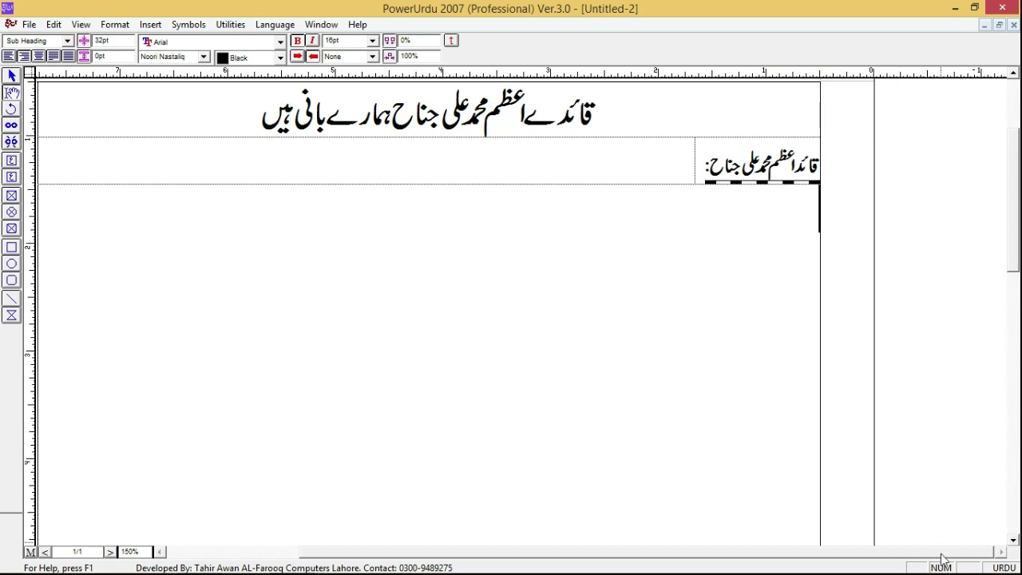
{"action": "left_click_drag", "start_coordinate": [941, 552], "coordinate": [909, 556]}
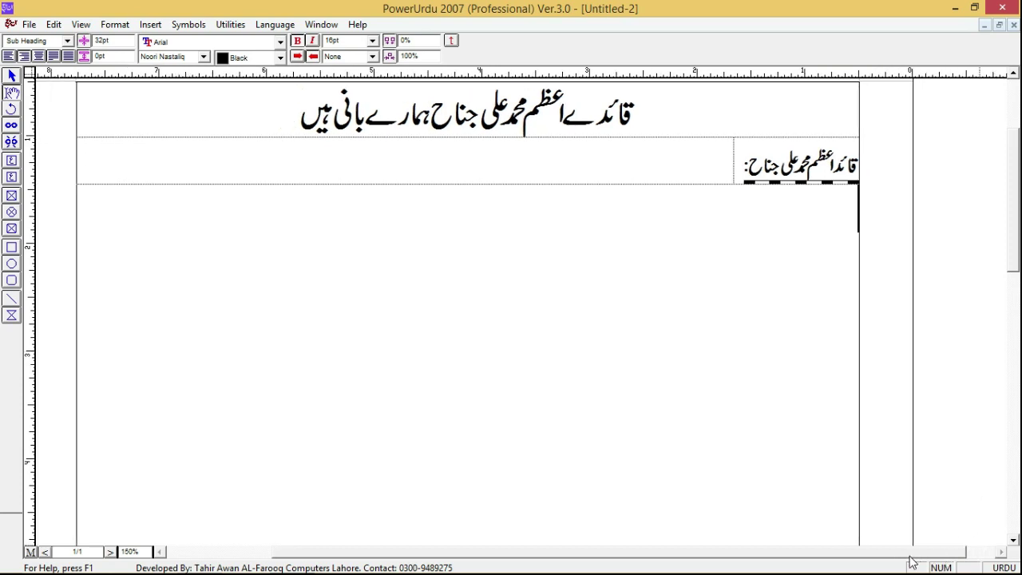
{"action": "left_click_drag", "start_coordinate": [1013, 257], "coordinate": [1012, 241]}
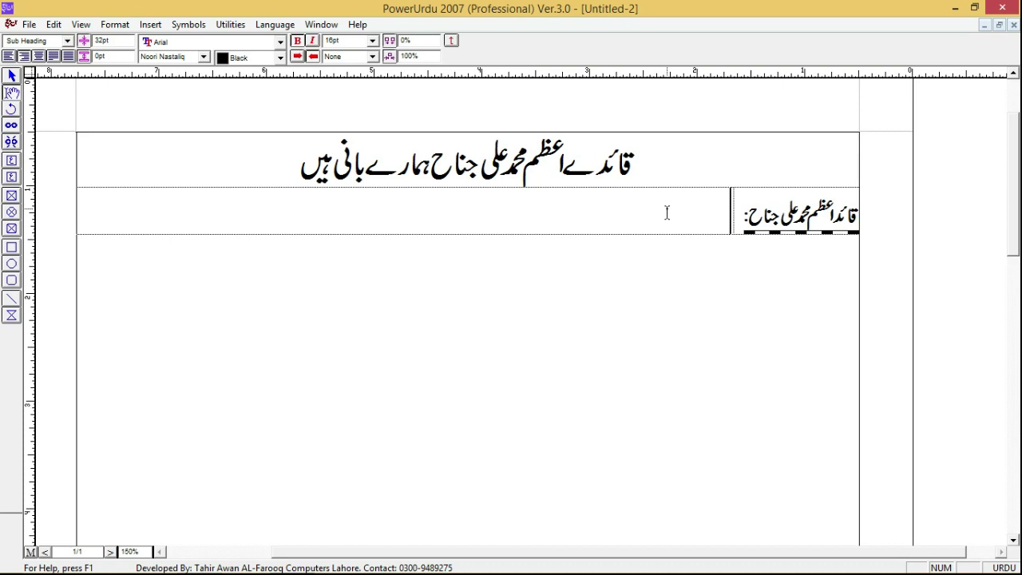
{"action": "key", "text": "Return"}
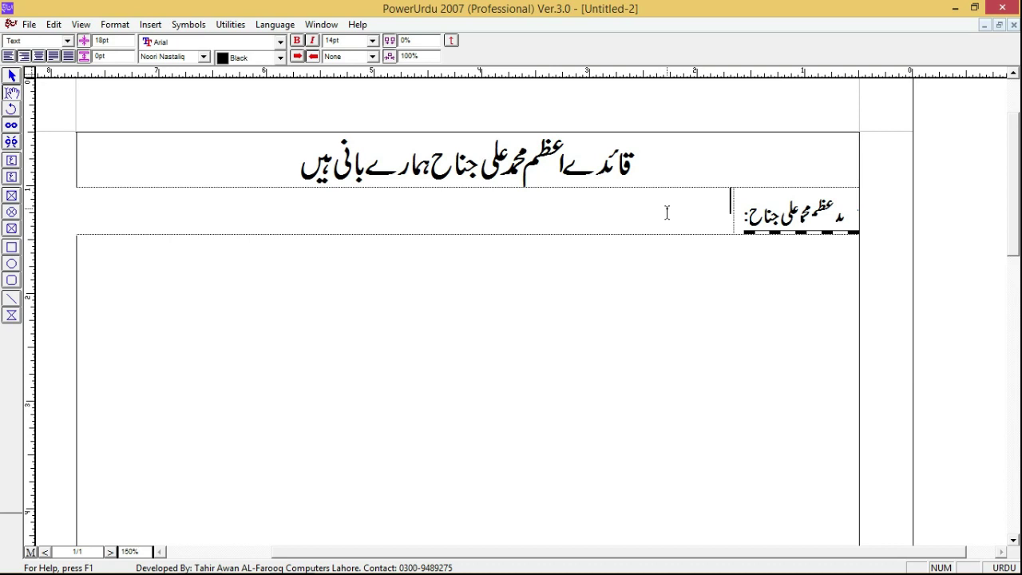
Step: Copy the main heading's text and paste it six times in a row into the Text-styled table cell
{"action": "key", "text": "Up"}
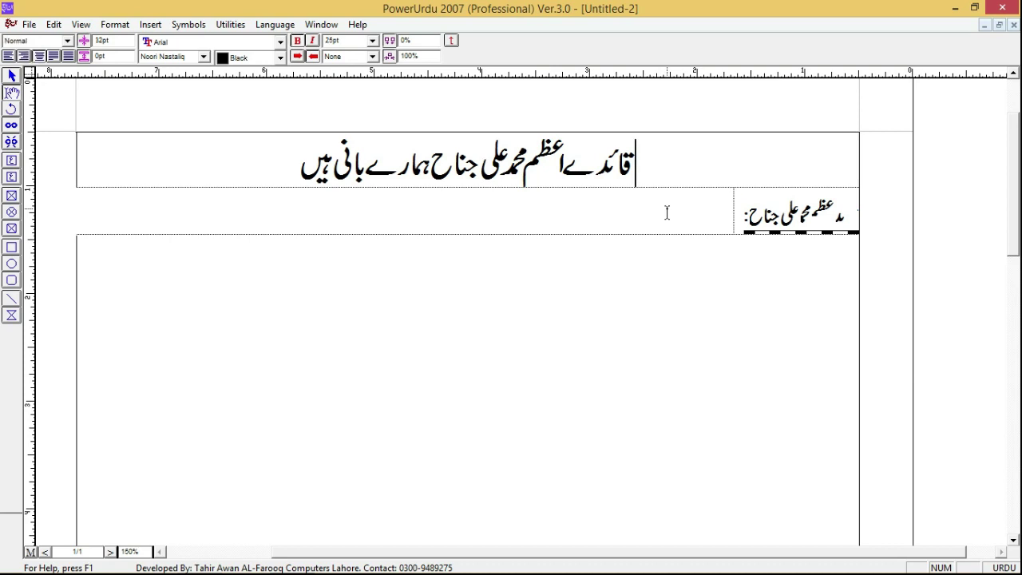
{"action": "key", "text": "shift+End"}
{"action": "key", "text": "ctrl+c"}
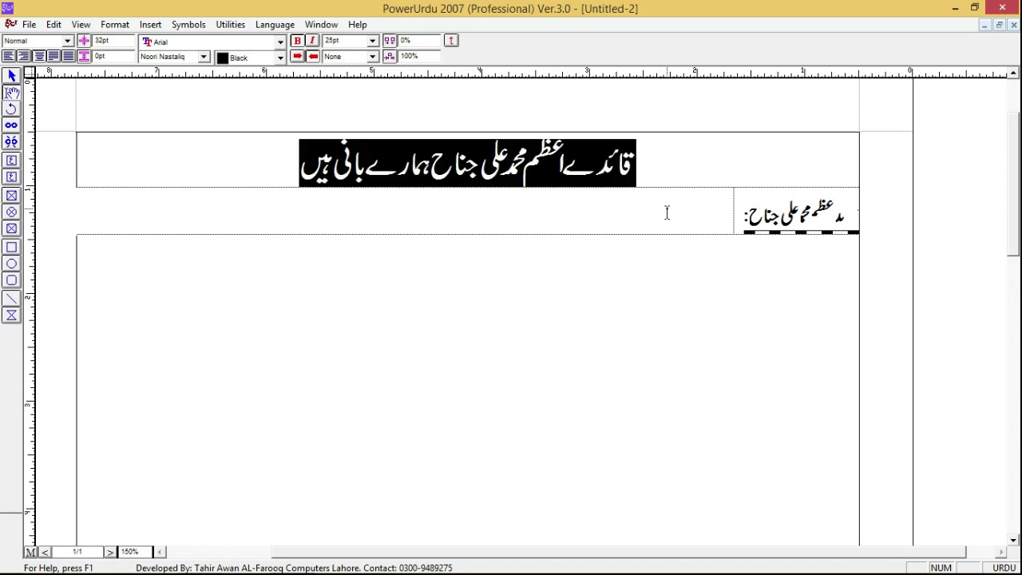
{"action": "key", "text": "Down"}
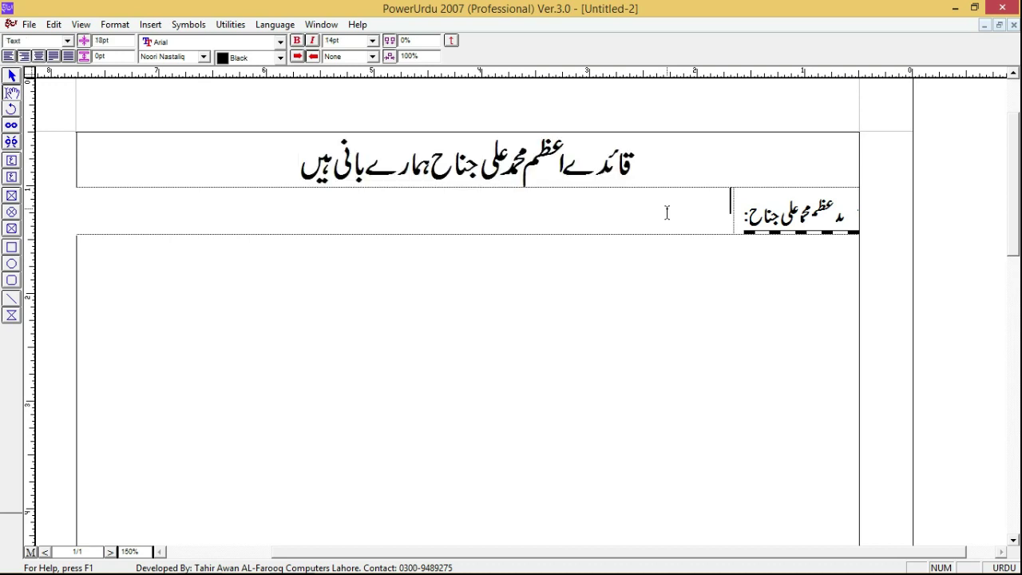
{"action": "key", "text": "ctrl+v"}
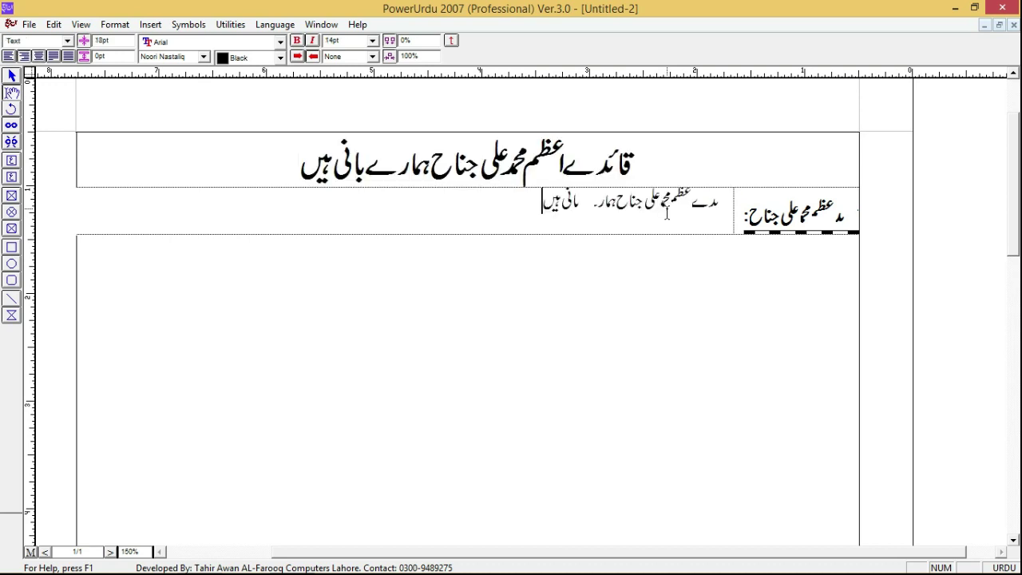
{"action": "key", "text": "ctrl+v"}
{"action": "key", "text": "ctrl+v"}
{"action": "key", "text": "ctrl+v"}
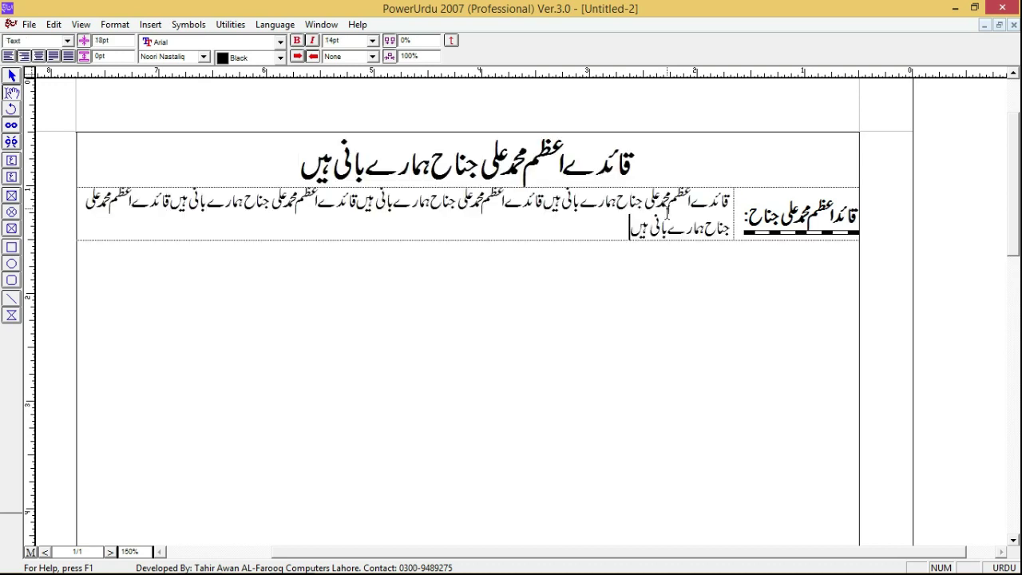
{"action": "key", "text": "ctrl+v"}
{"action": "key", "text": "ctrl+v"}
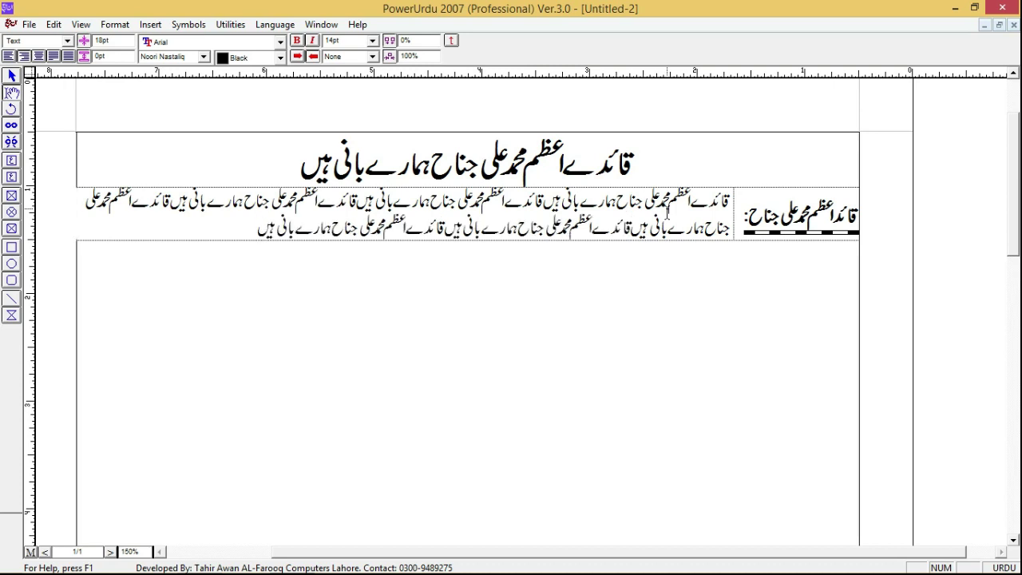
Step: Add one more copy of the heading text to the body cell and justify its paragraph
{"action": "key", "text": "ctrl+v"}
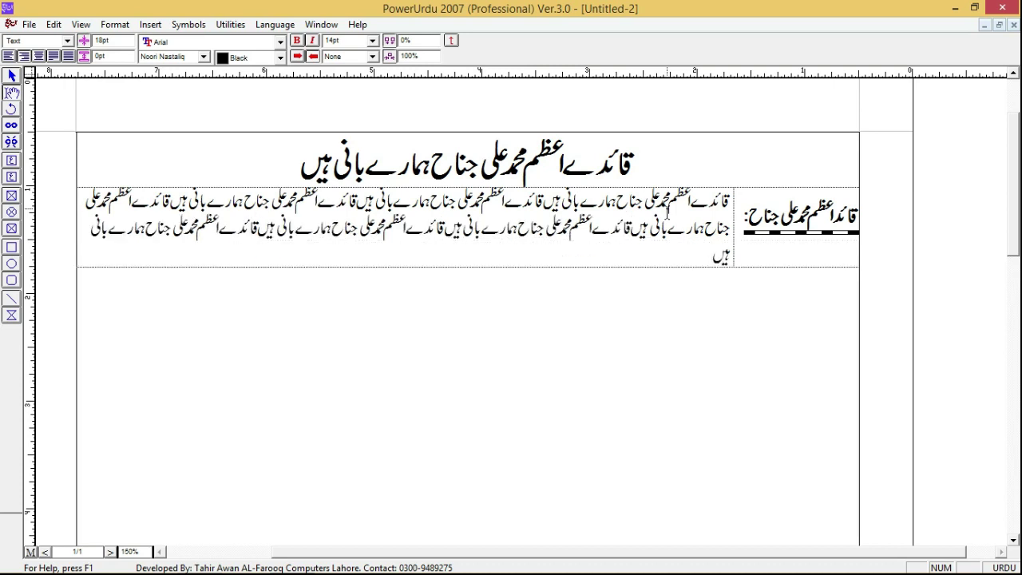
{"action": "key", "text": "ctrl+j"}
Step: Delete the word left alone on the body cell's third line and force-justify the paragraph
{"action": "key", "text": "Home"}
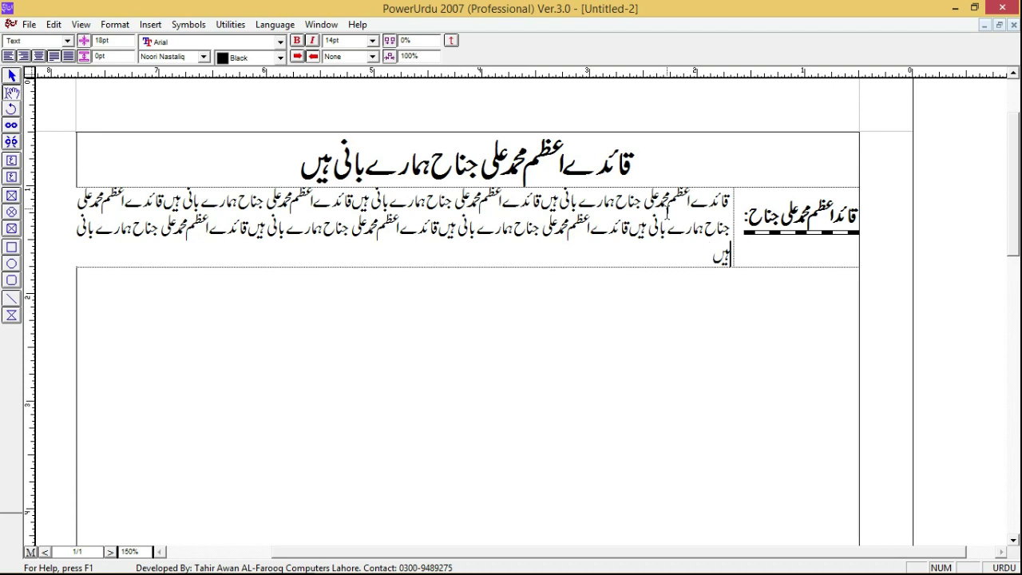
{"action": "key", "text": "shift+End"}
{"action": "key", "text": "Delete"}
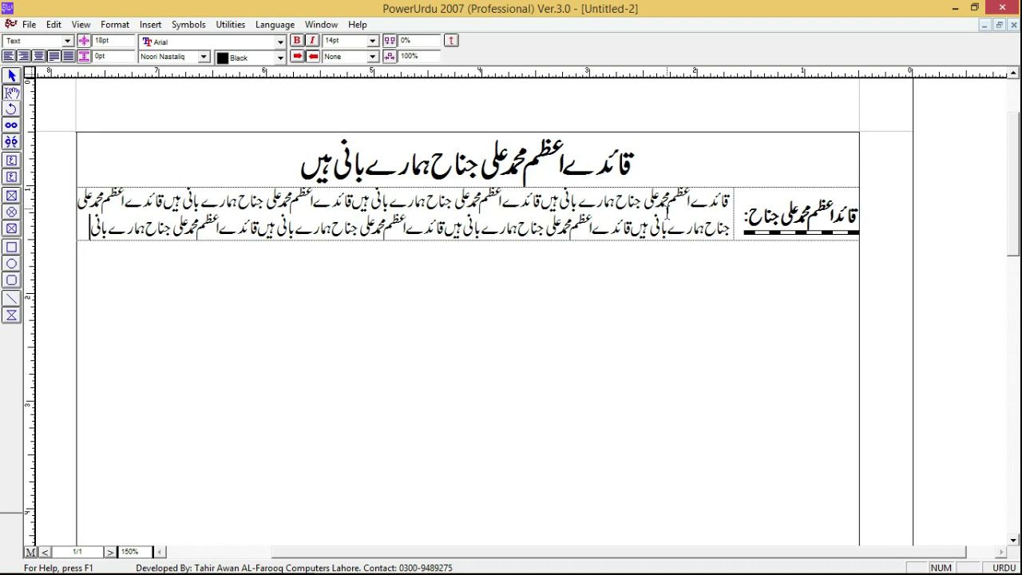
{"action": "key", "text": "ctrl+shift+f"}
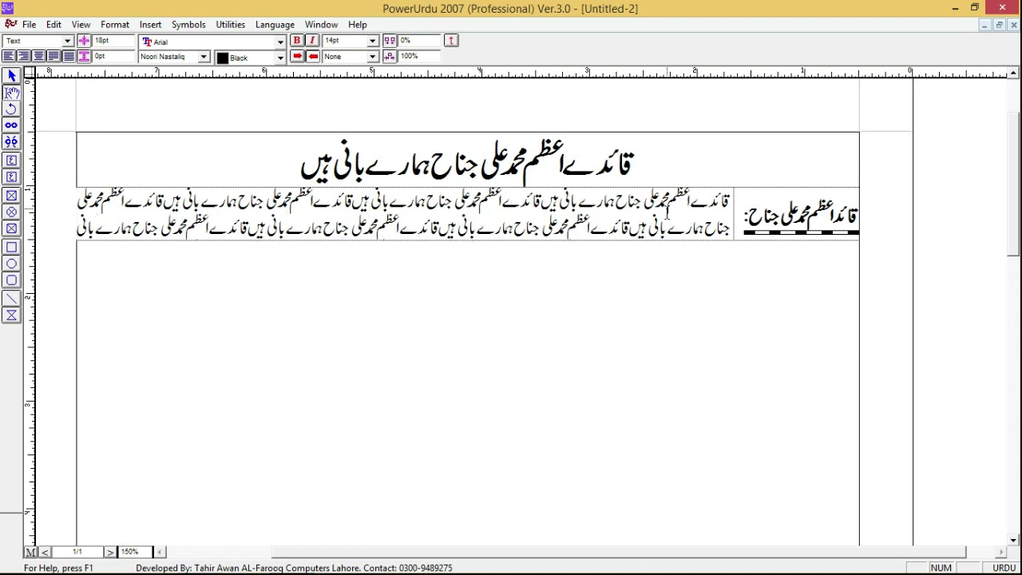
Step: Insert an empty line between the heading and the table and set its line height to 5 pt
{"action": "key", "text": "Up"}
{"action": "key", "text": "Up"}
{"action": "key", "text": "Return"}
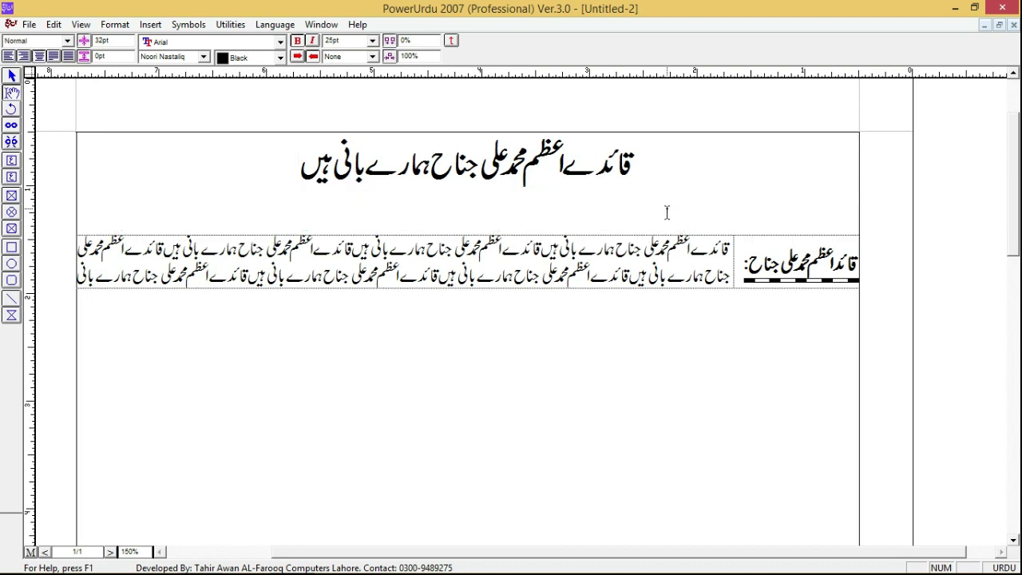
{"action": "key", "text": "ctrl+m"}
{"action": "key", "text": "Tab"}
{"action": "key", "text": "Tab"}
{"action": "key", "text": "Tab"}
{"action": "key", "text": "Tab"}
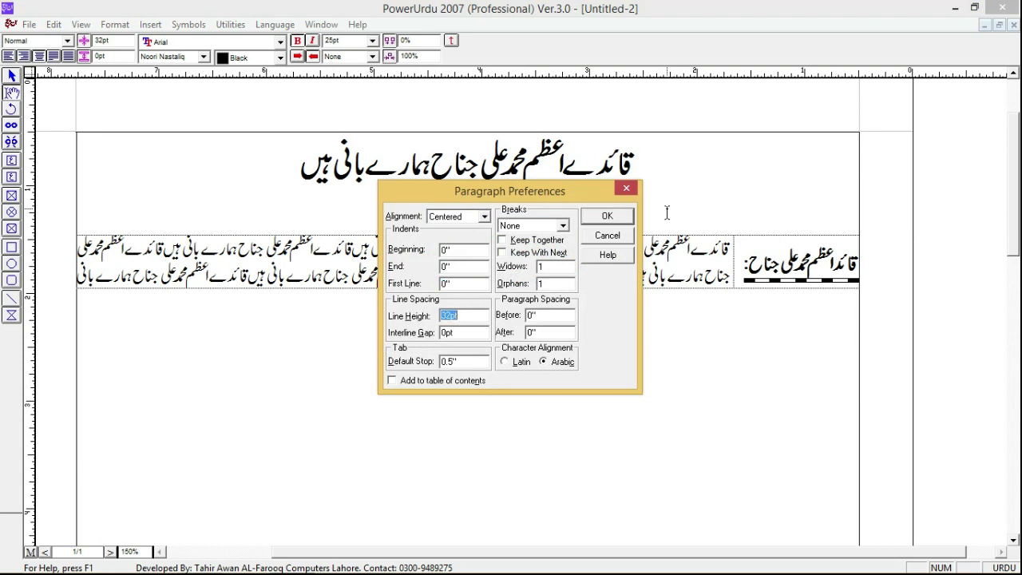
{"action": "type", "text": "5"}
{"action": "key", "text": "Return"}
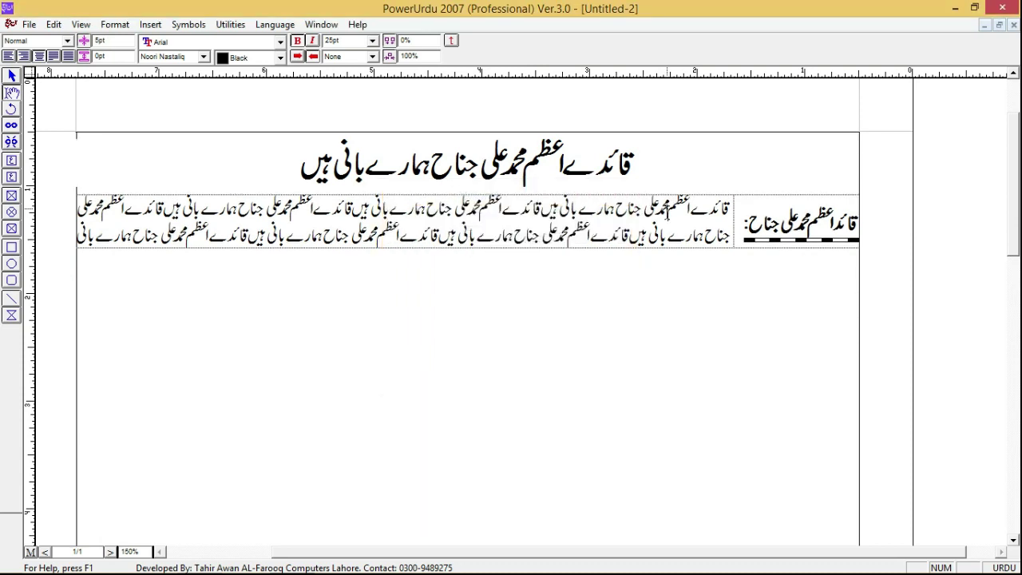
Step: Add three more 5 pt spacer lines, one above the heading and two between the heading and the table
{"action": "key", "text": "Return"}
{"action": "key", "text": "Return"}
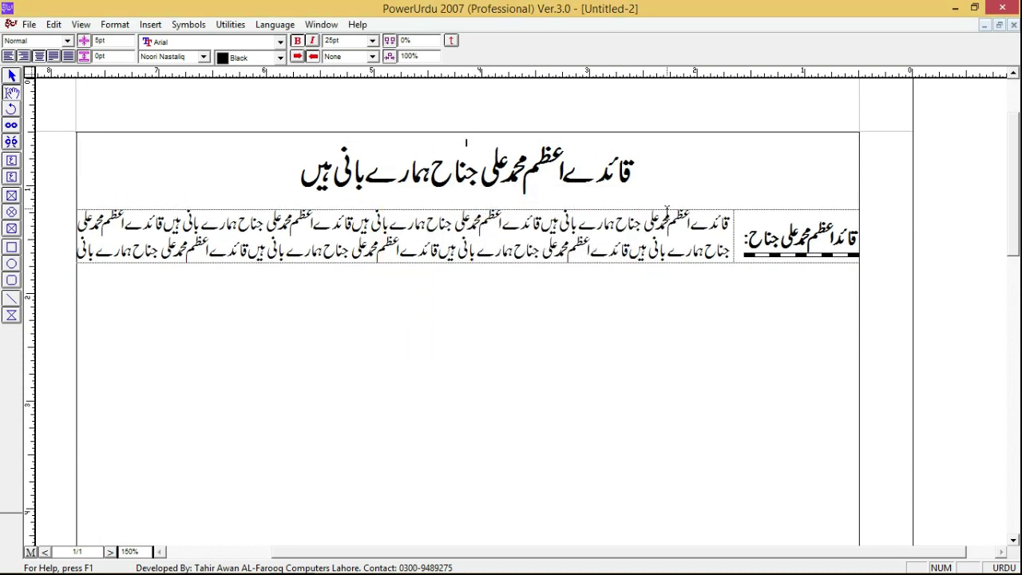
{"action": "key", "text": "Return"}
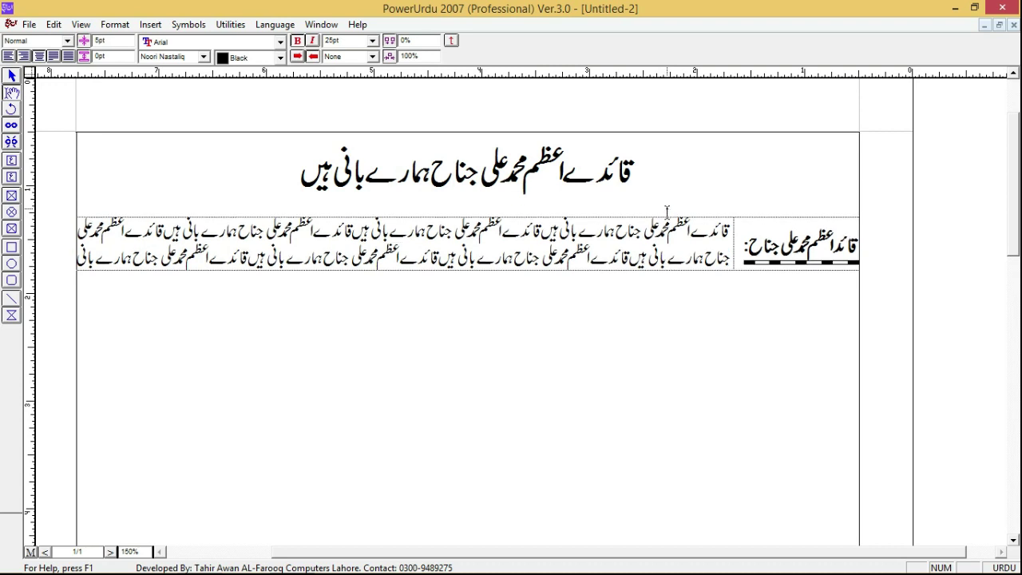
Step: Place the text cursor in the empty paragraph directly below the table
{"action": "key", "text": "Down"}
{"action": "key", "text": "End"}
{"action": "key", "text": "Left"}
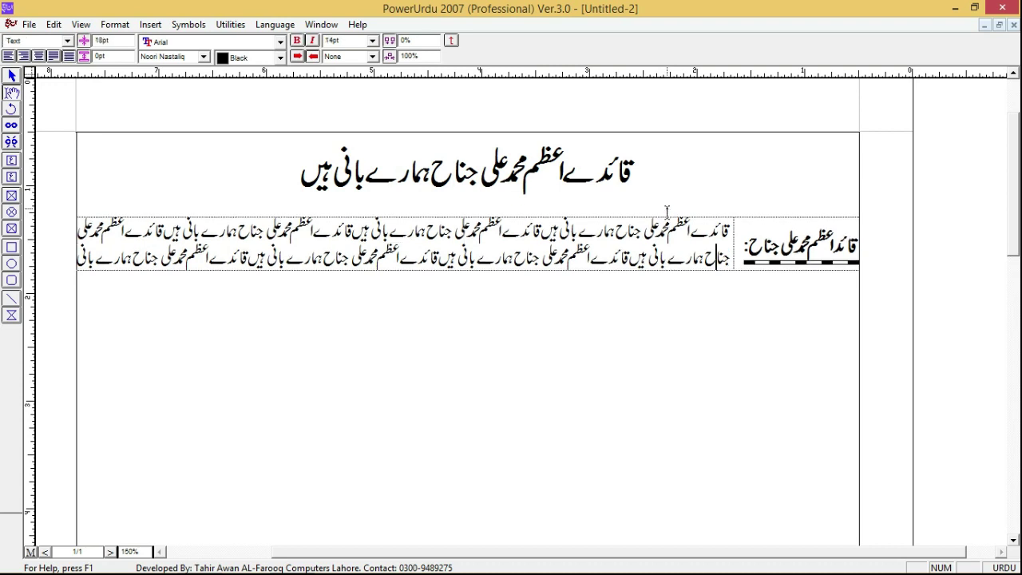
{"action": "key", "text": "End"}
{"action": "key", "text": "Down"}
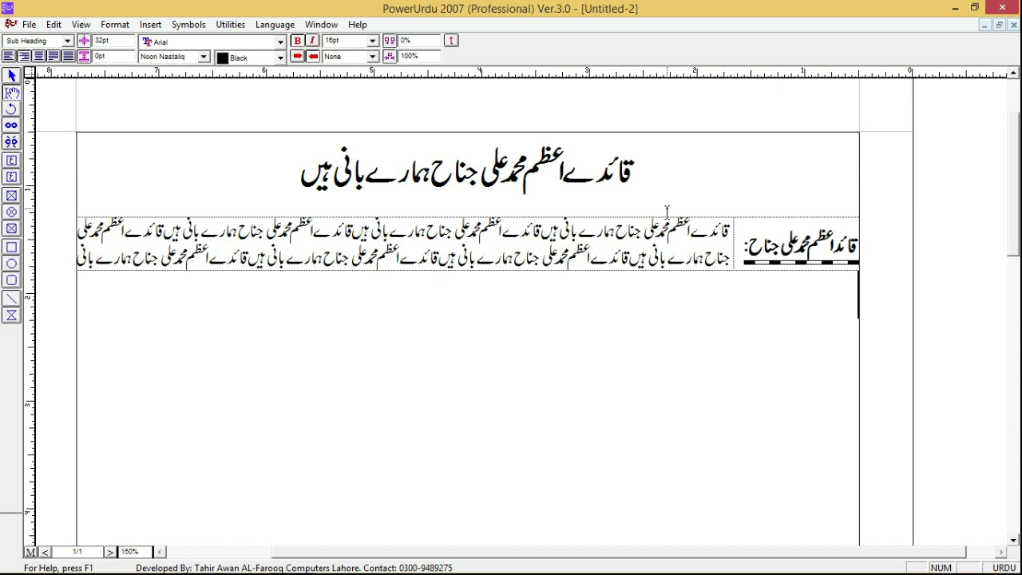
{"action": "type", "text": "دا"}
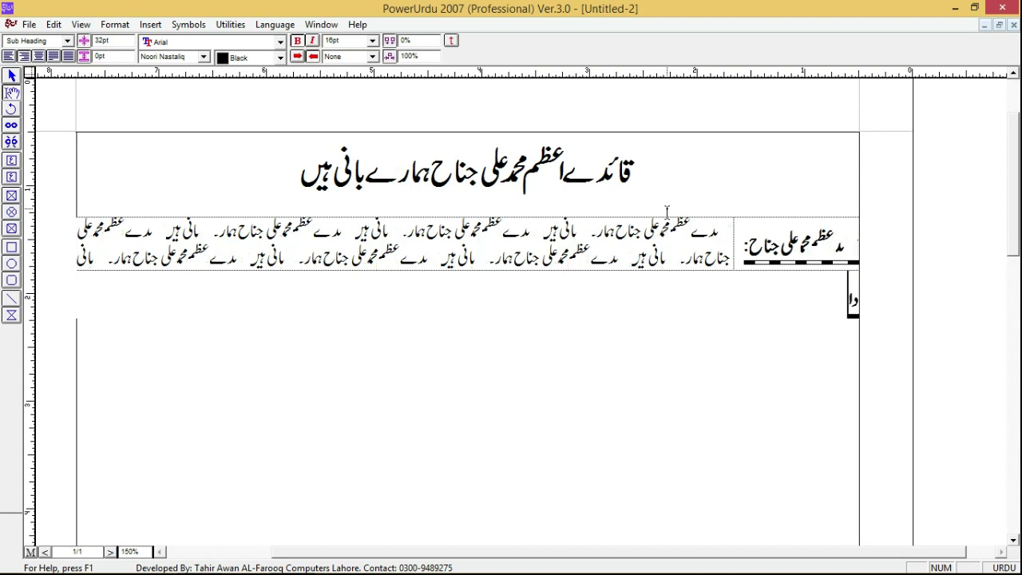
{"action": "key", "text": "BackSpace"}
{"action": "key", "text": "BackSpace"}
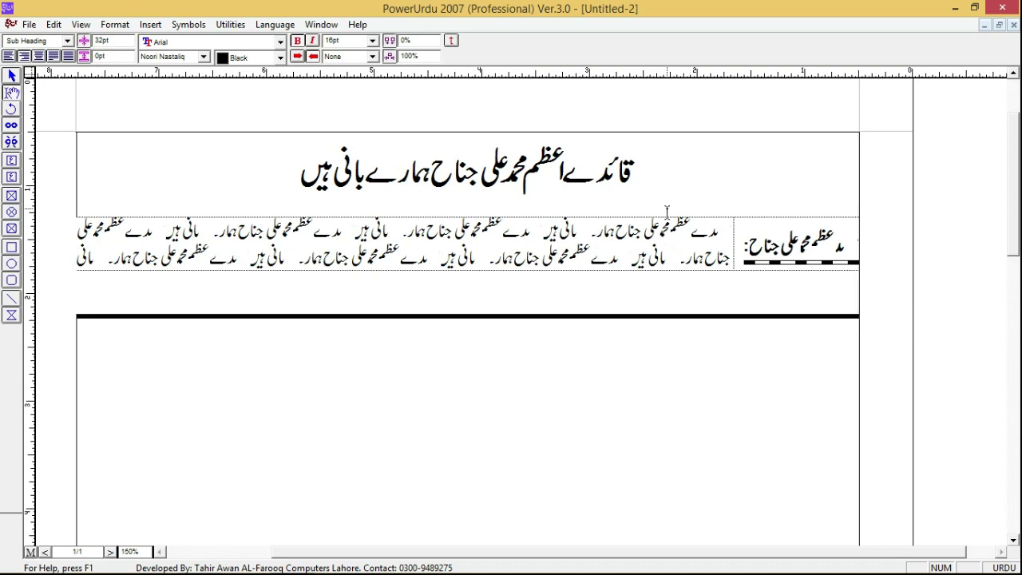
Step: Apply the Text style to the empty paragraph below the table and enter "ہیں ہیں ہیں ہیں" in it
{"action": "key", "text": "BackSpace"}
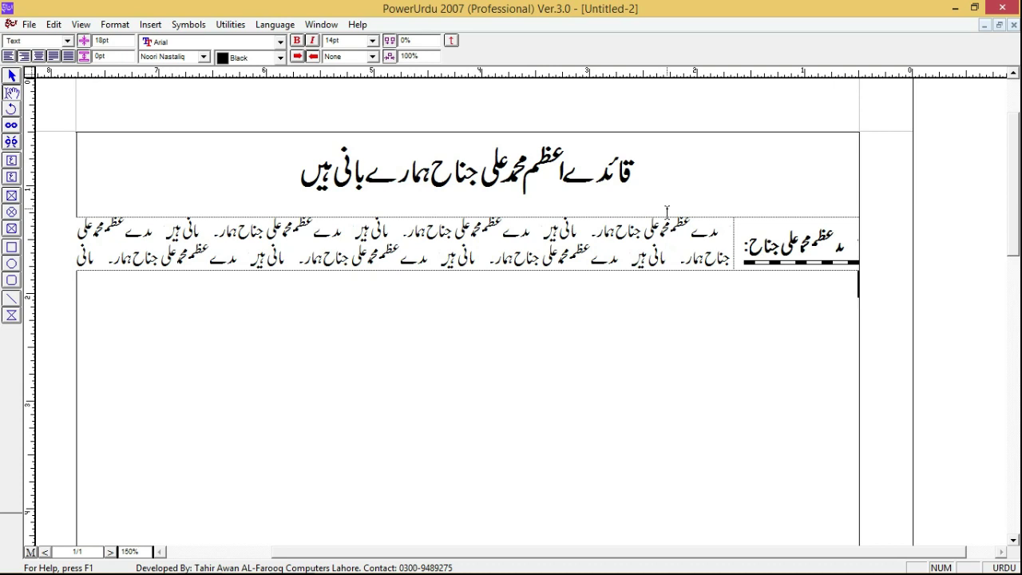
{"action": "type", "text": "ہیں ہیں ہیں ہیں"}
{"action": "key", "text": "Up"}
{"action": "key", "text": "shift+Down"}
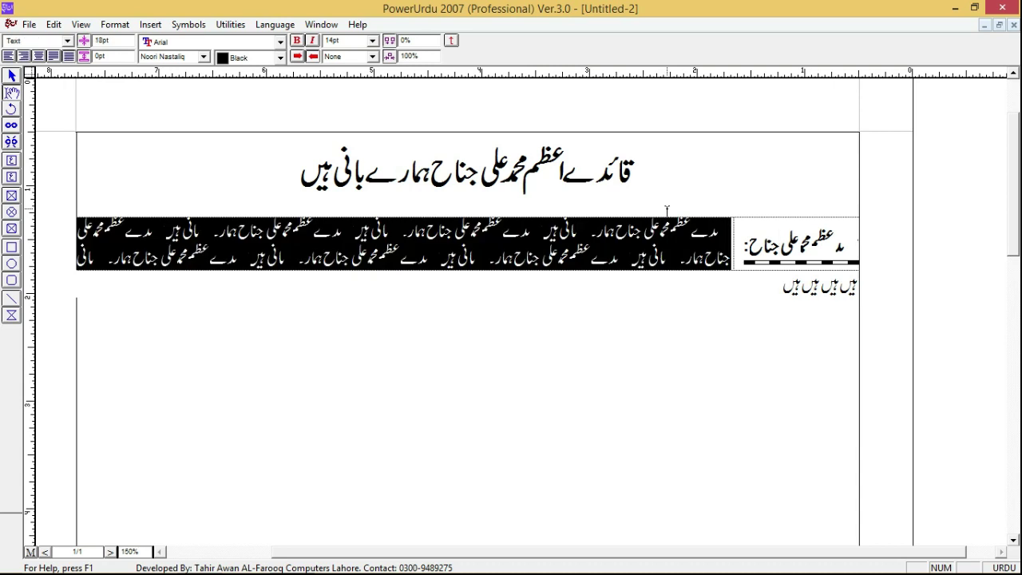
{"action": "key", "text": "Down"}
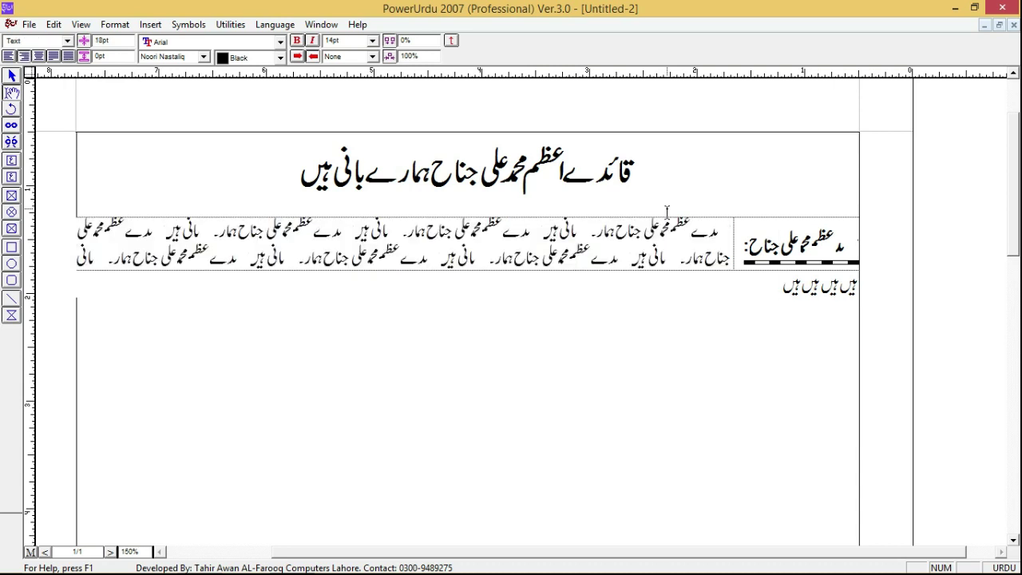
Step: Try left alignment on the short line below the table and settle on justified alignment
{"action": "key", "text": "ctrl+shift+l"}
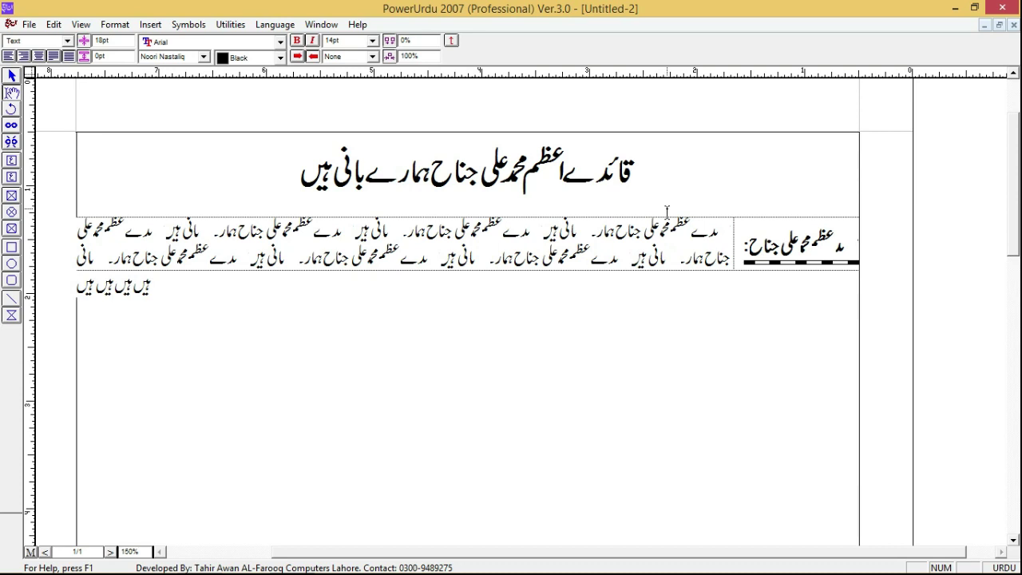
{"action": "key", "text": "ctrl+shift+r"}
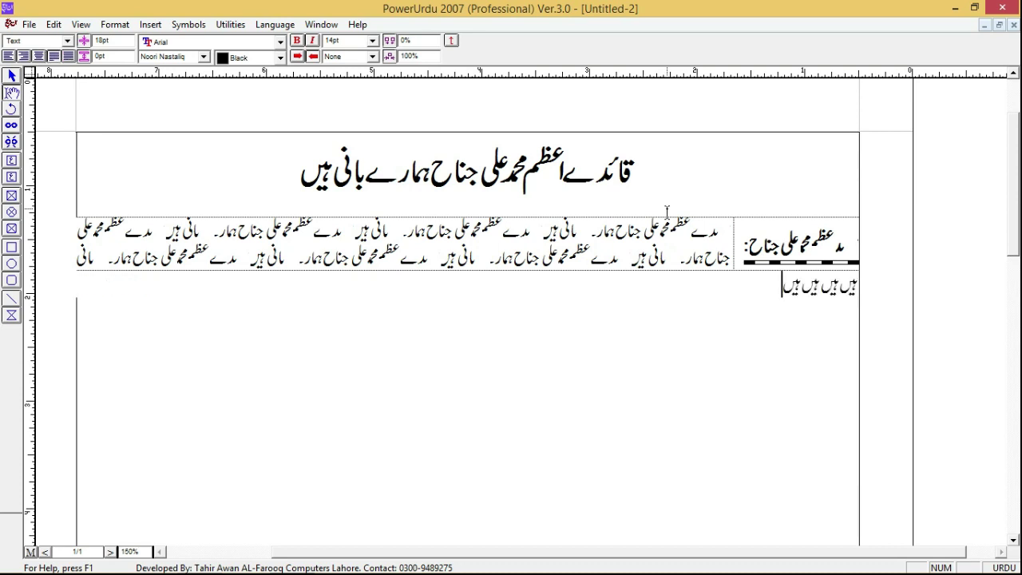
Step: Paste the heading text repeatedly after the short line below the table to fill about seven lines
{"action": "key", "text": "ctrl+v"}
{"action": "key", "text": "ctrl+v"}
{"action": "key", "text": "ctrl+v"}
{"action": "key", "text": "ctrl+v"}
{"action": "key", "text": "ctrl+v"}
{"action": "key", "text": "ctrl+v"}
{"action": "key", "text": "ctrl+v"}
{"action": "key", "text": "ctrl+v"}
{"action": "key", "text": "ctrl+v"}
{"action": "key", "text": "ctrl+v"}
{"action": "key", "text": "ctrl+v"}
{"action": "key", "text": "ctrl+v"}
{"action": "key", "text": "ctrl+v"}
{"action": "key", "text": "ctrl+v"}
{"action": "key", "text": "ctrl+v"}
{"action": "key", "text": "ctrl+v"}
{"action": "key", "text": "ctrl+v"}
{"action": "key", "text": "ctrl+v"}
{"action": "key", "text": "ctrl+v"}
{"action": "key", "text": "ctrl+v"}
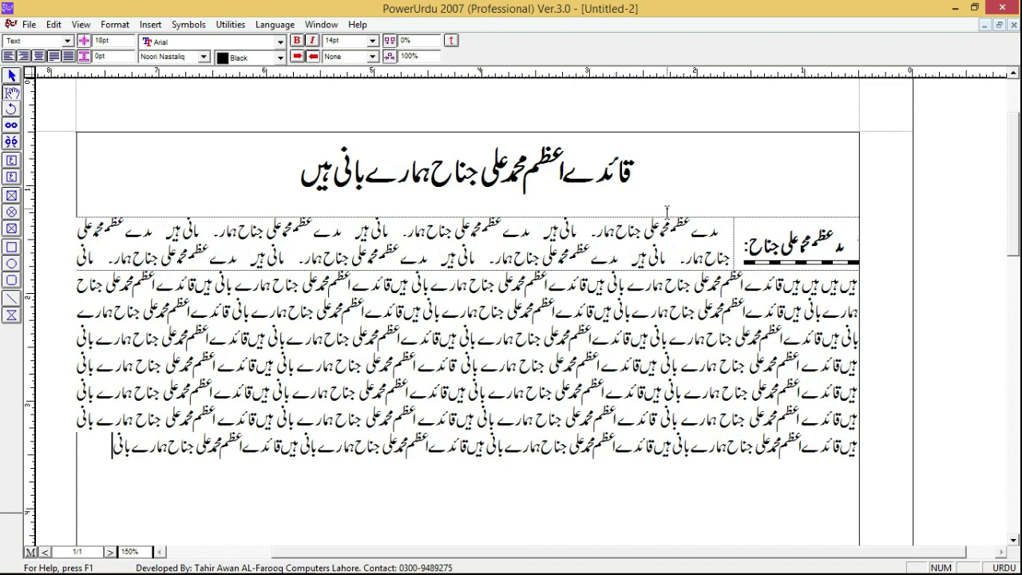
Step: Move the text cursor from the last pasted line up to the first line of the paragraph below the table
{"action": "key", "text": "Up"}
{"action": "key", "text": "Up"}
{"action": "key", "text": "Up"}
{"action": "key", "text": "Up"}
{"action": "key", "text": "Up"}
{"action": "key", "text": "Up"}
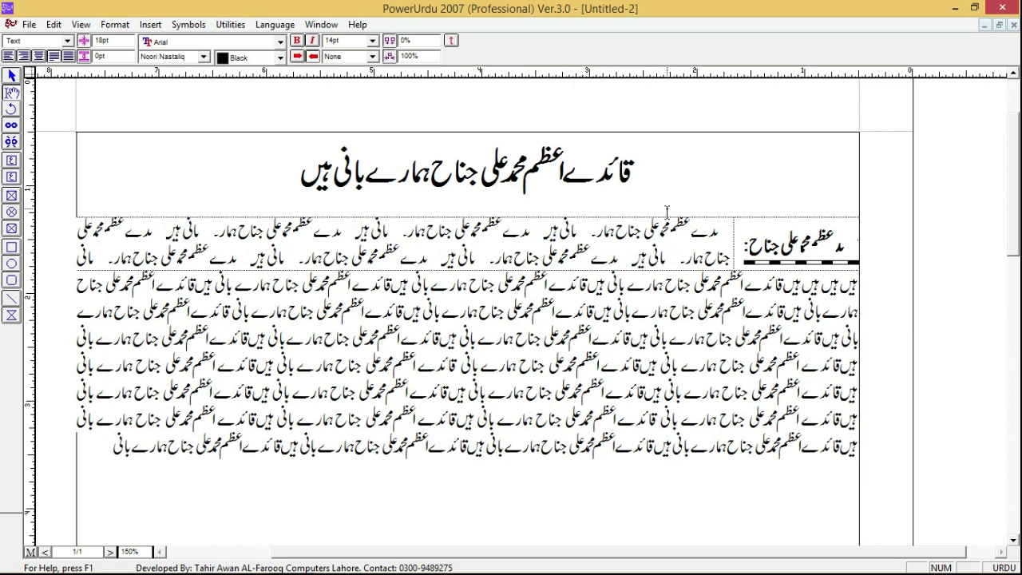